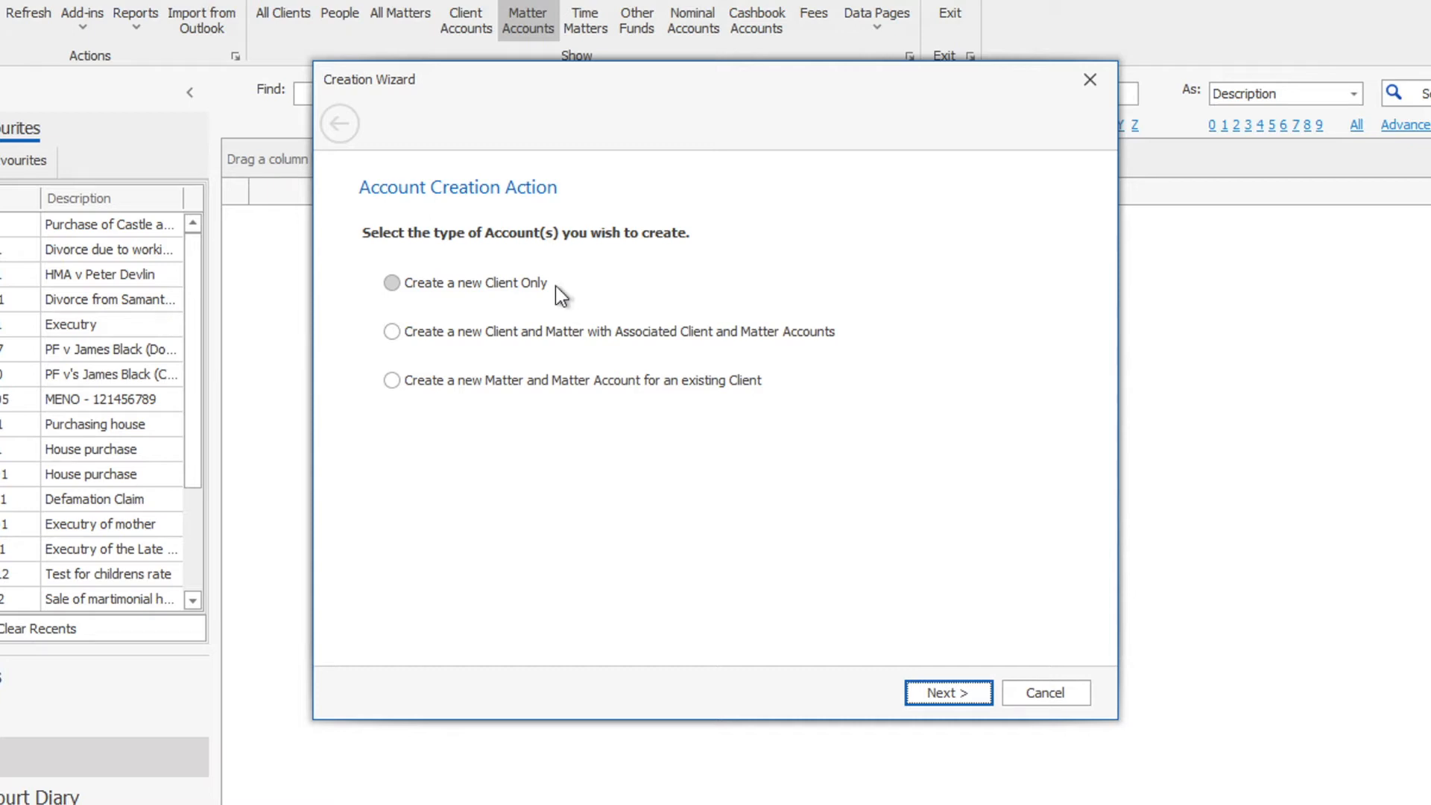
- Start creating a new client with an associated matter and accounts in the Creation Wizard
left_click(430, 337)
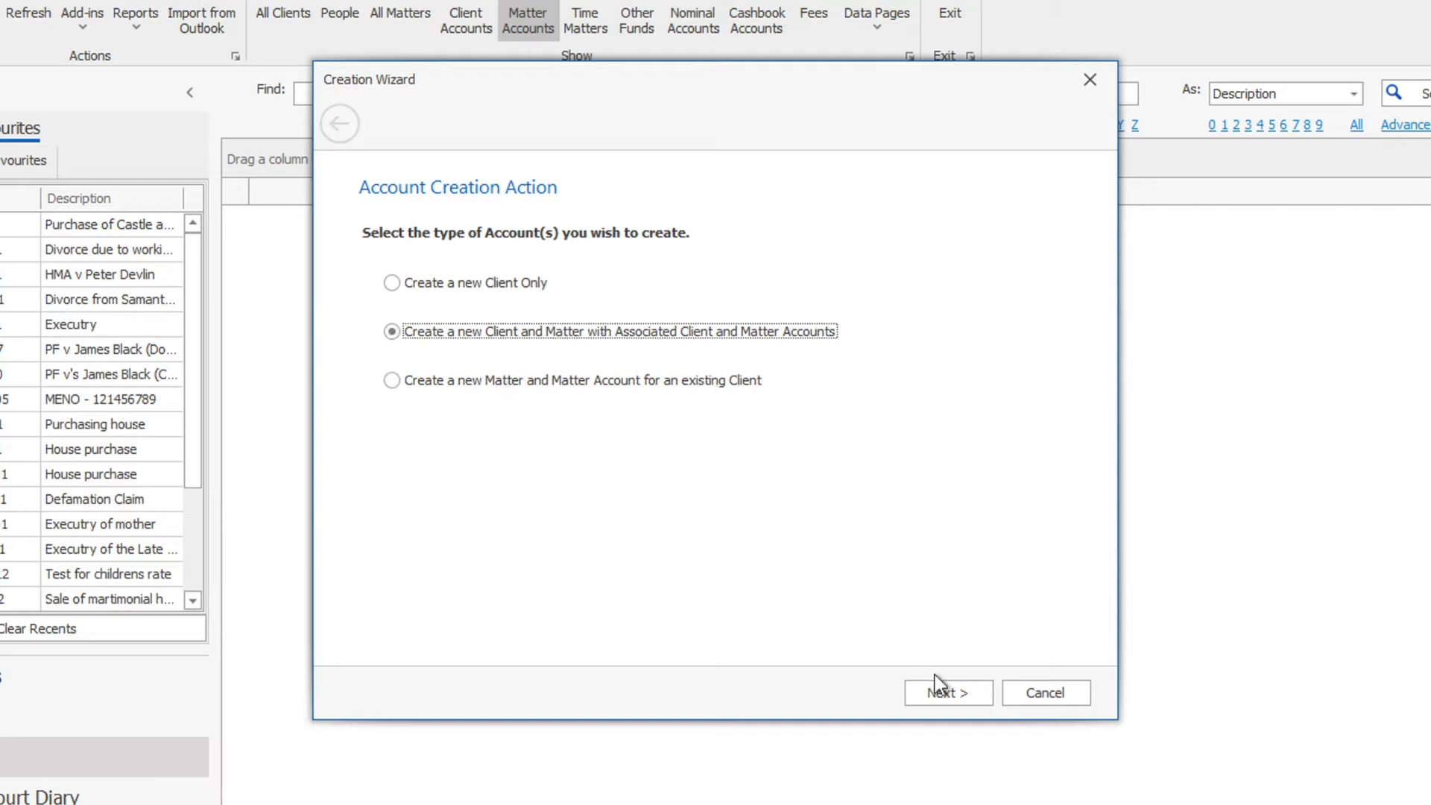
- Confirm the client-and-matter creation option and set the new client's entity type to Individual
left_click(951, 700)
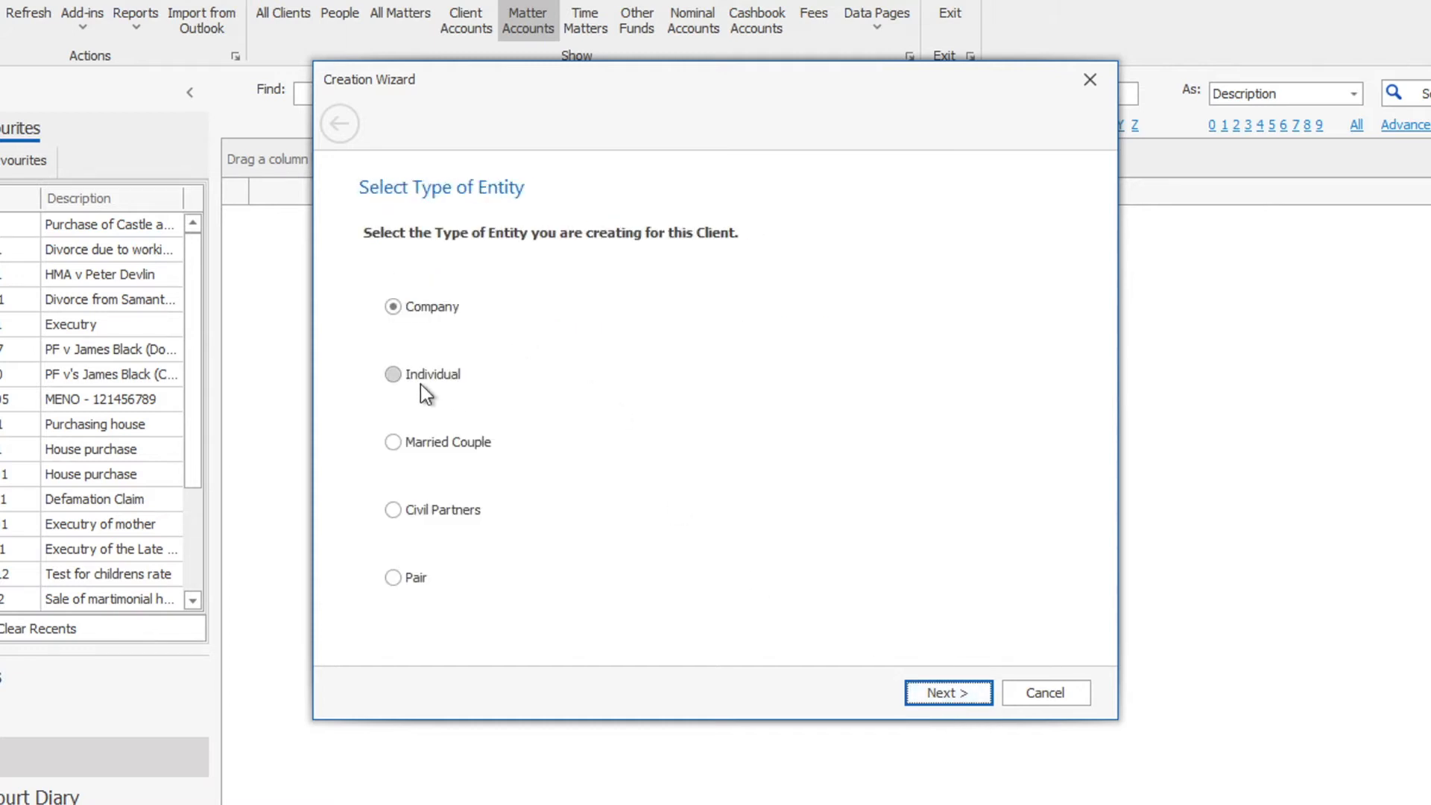
left_click(395, 377)
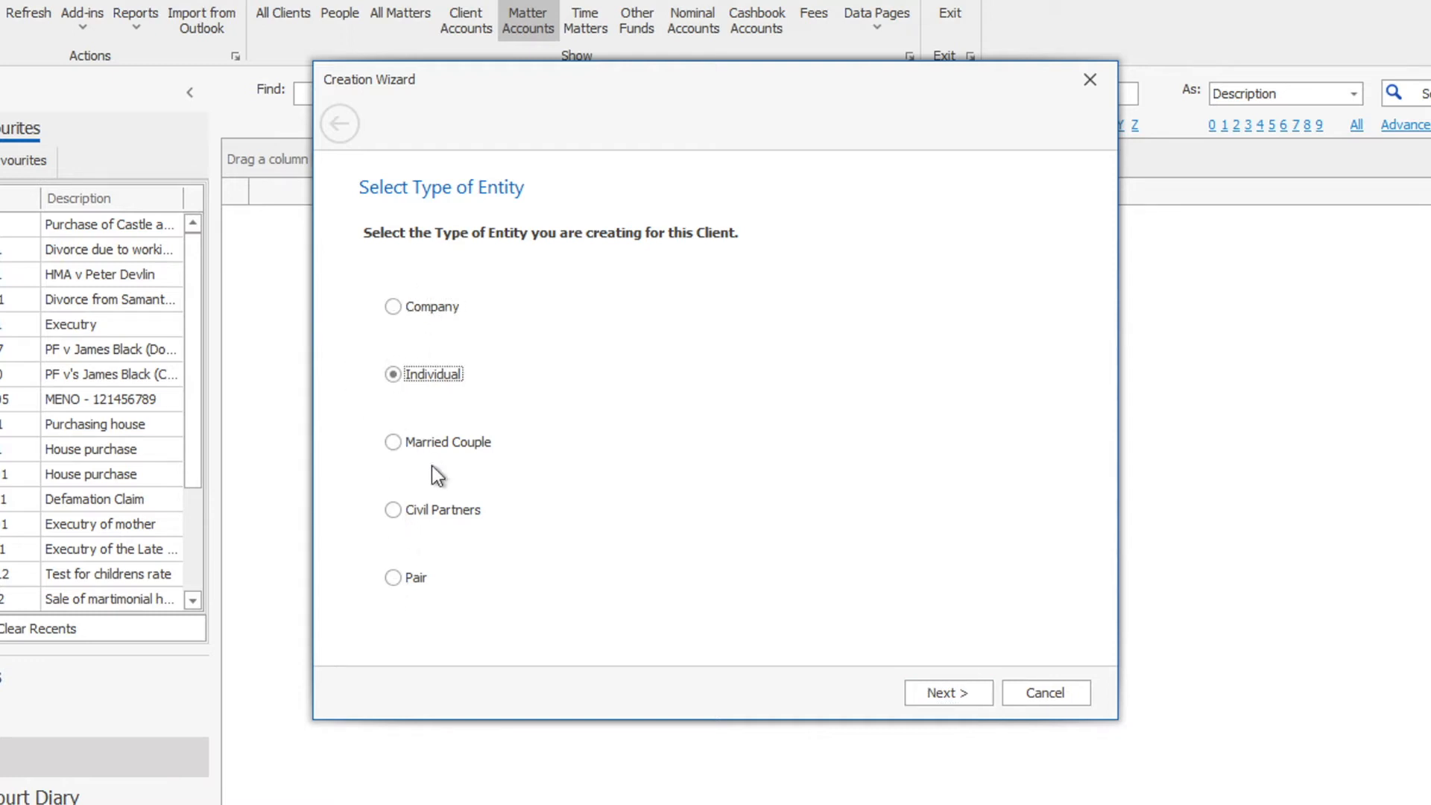
left_click(940, 693)
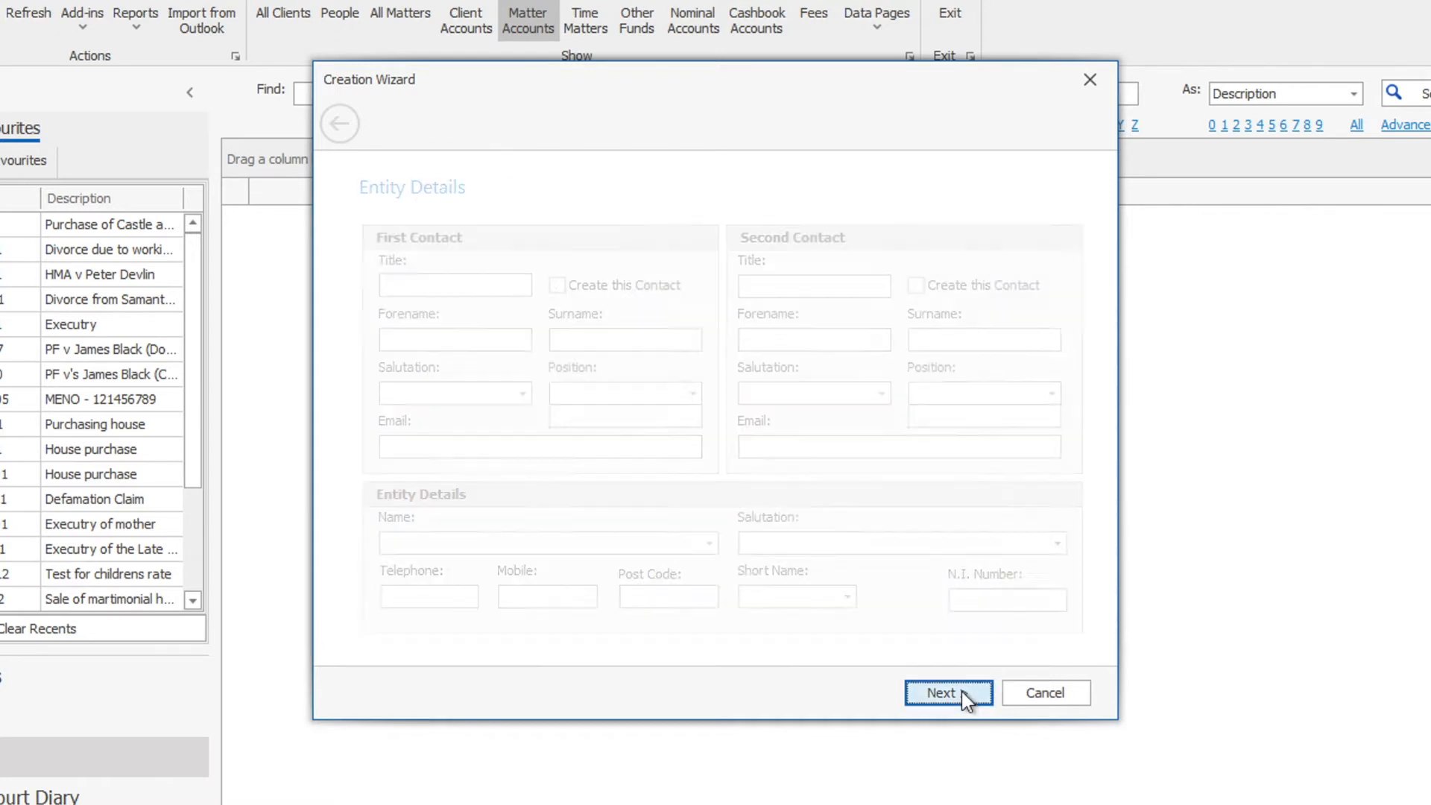
- Enter the client's title, forename and surname, correcting a typo in the surname
type("Mr")
key("Tab")
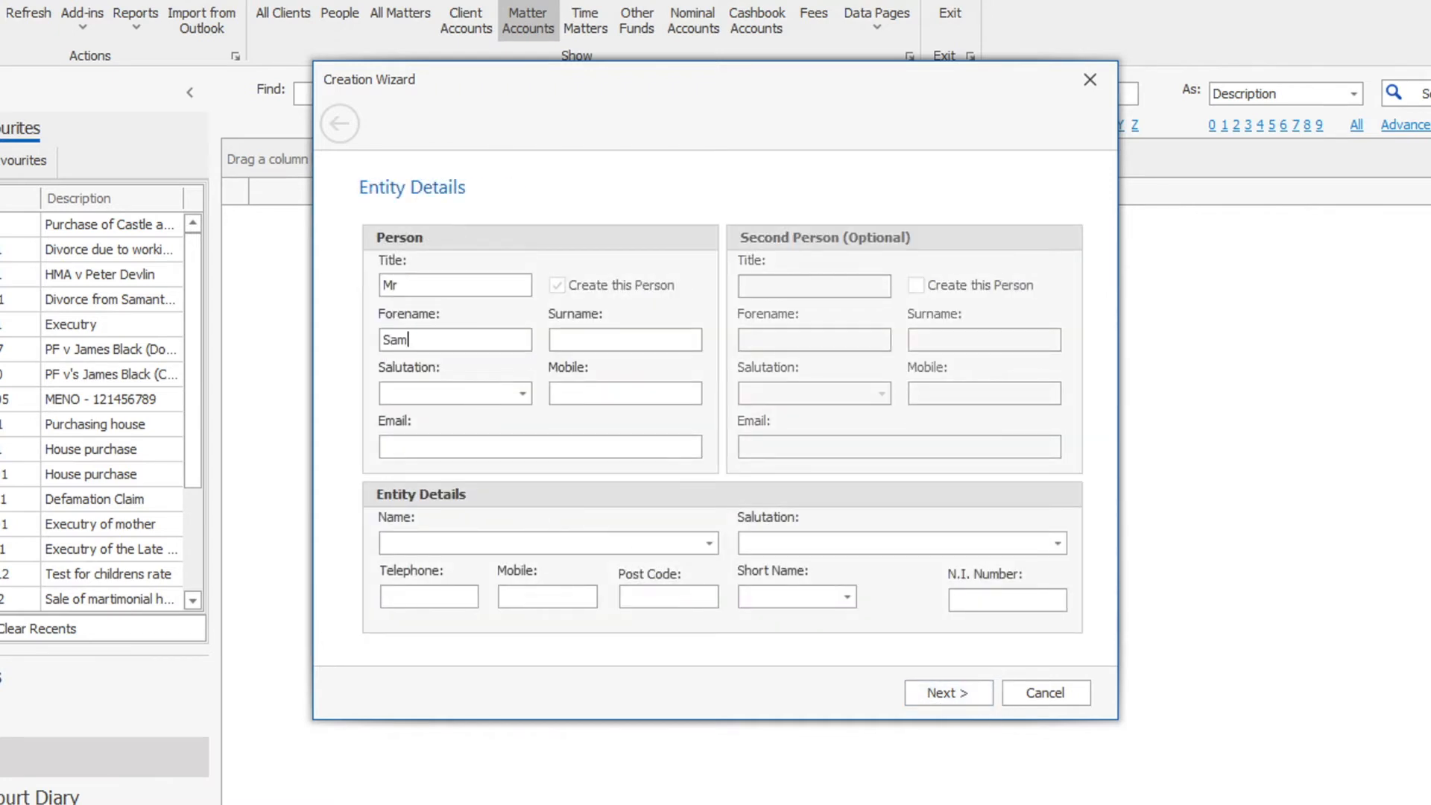
key("Tab")
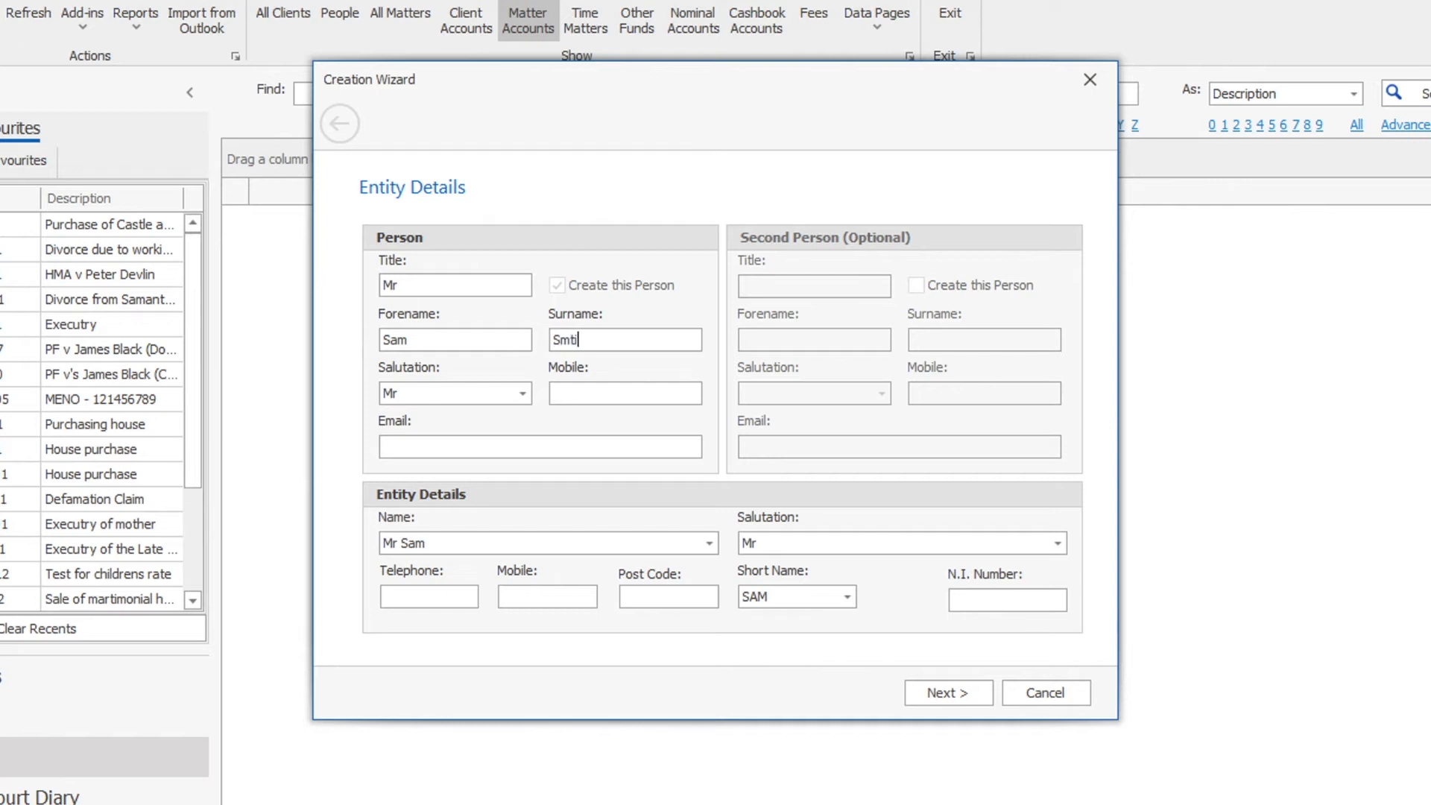
key("Tab")
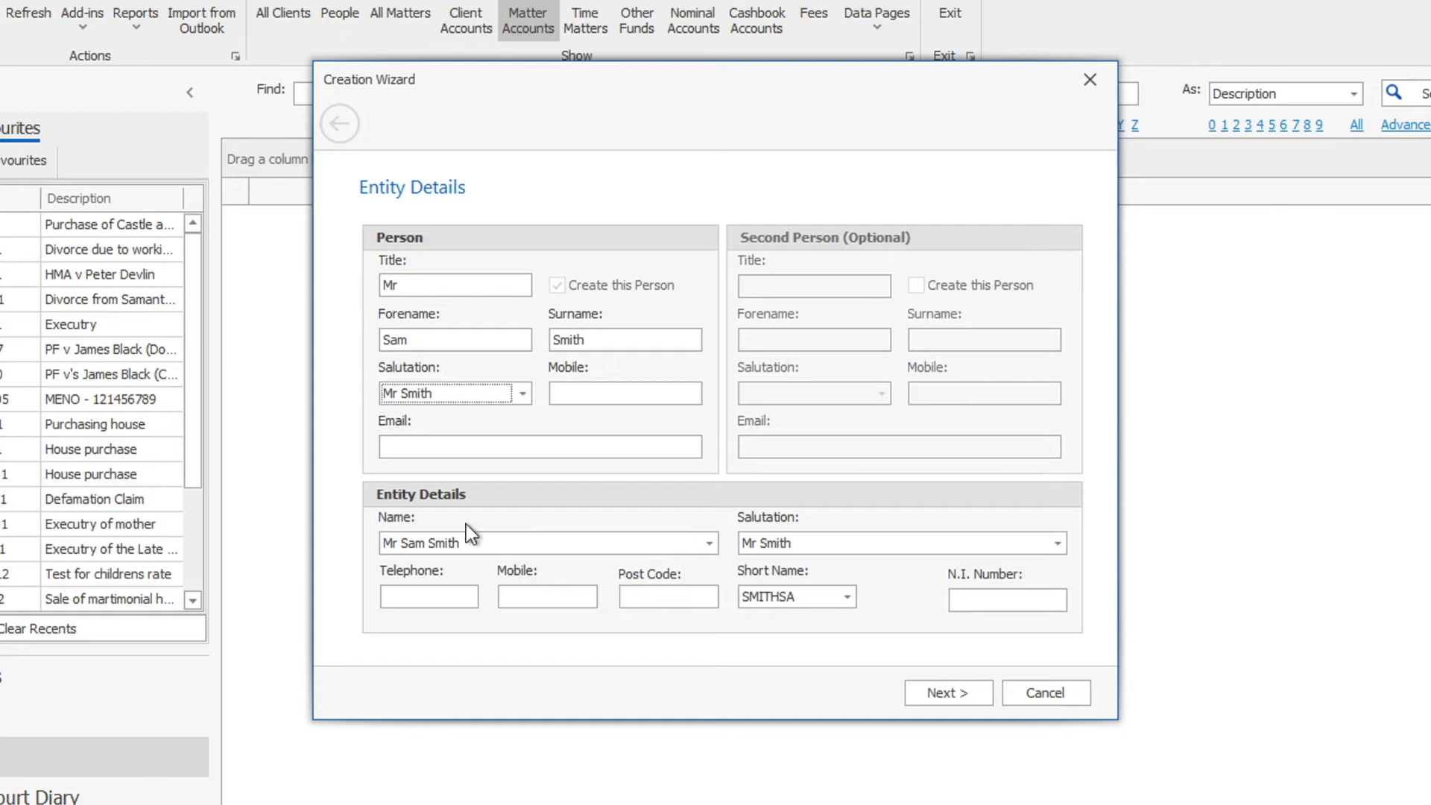
- Enter the client's mobile number, copy it into Telephone and entity Mobile, and add the post code
left_click(596, 400)
type("0")
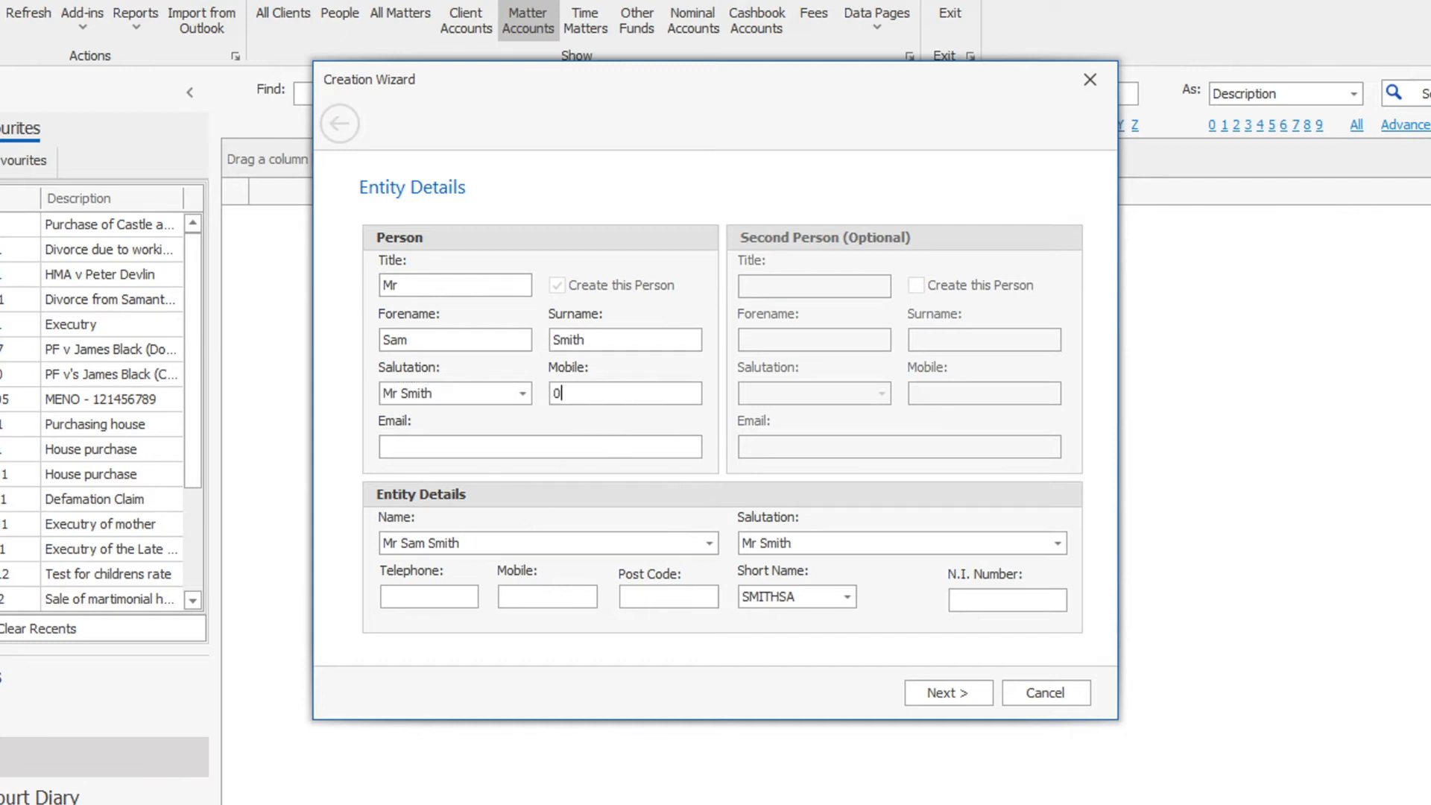
type("780000000000")
key("ctrl+a")
key("ctrl+c")
left_click(405, 597)
key("ctrl+v")
left_click(533, 596)
key("ctrl+v")
left_click(659, 599)
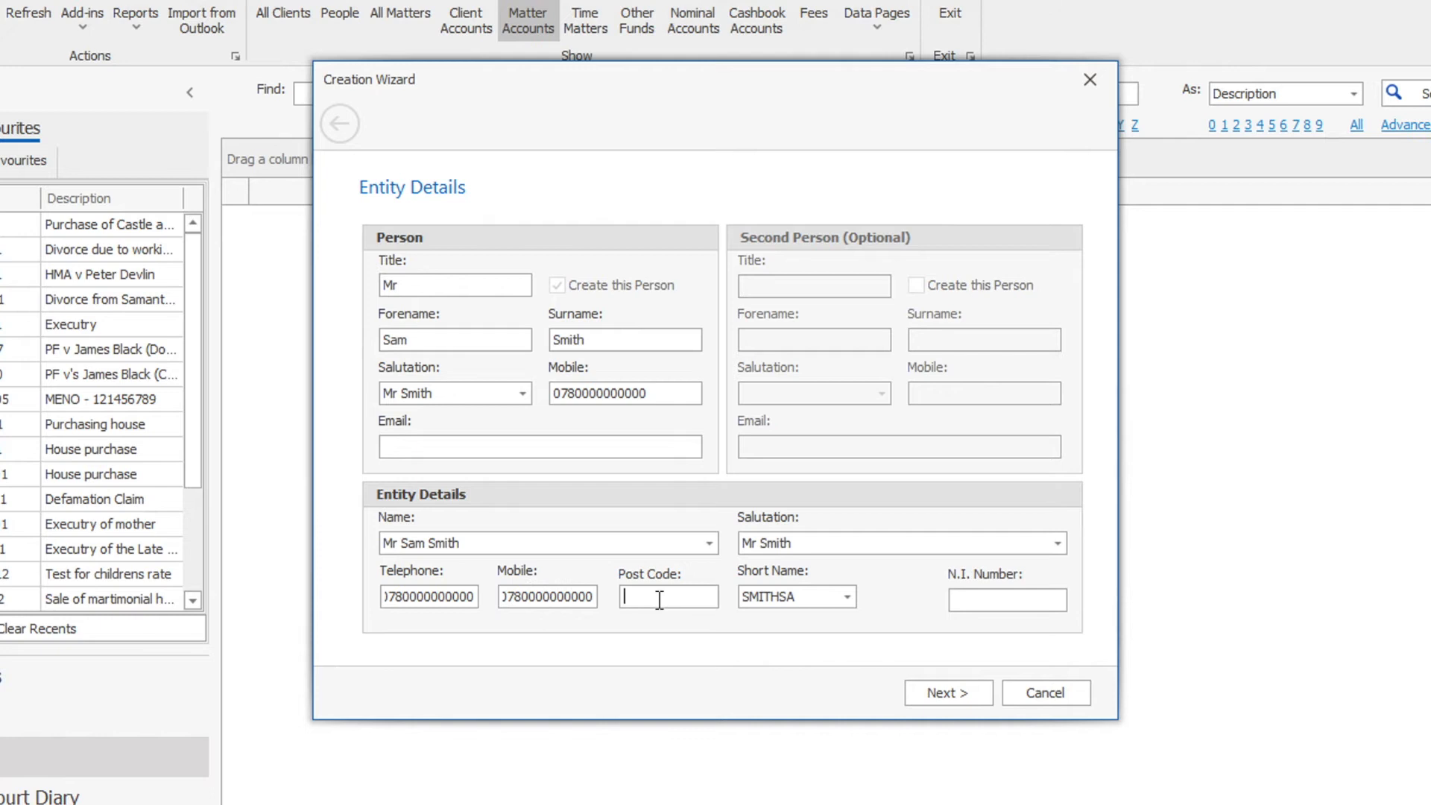
type("PA3 4LP")
left_click(945, 693)
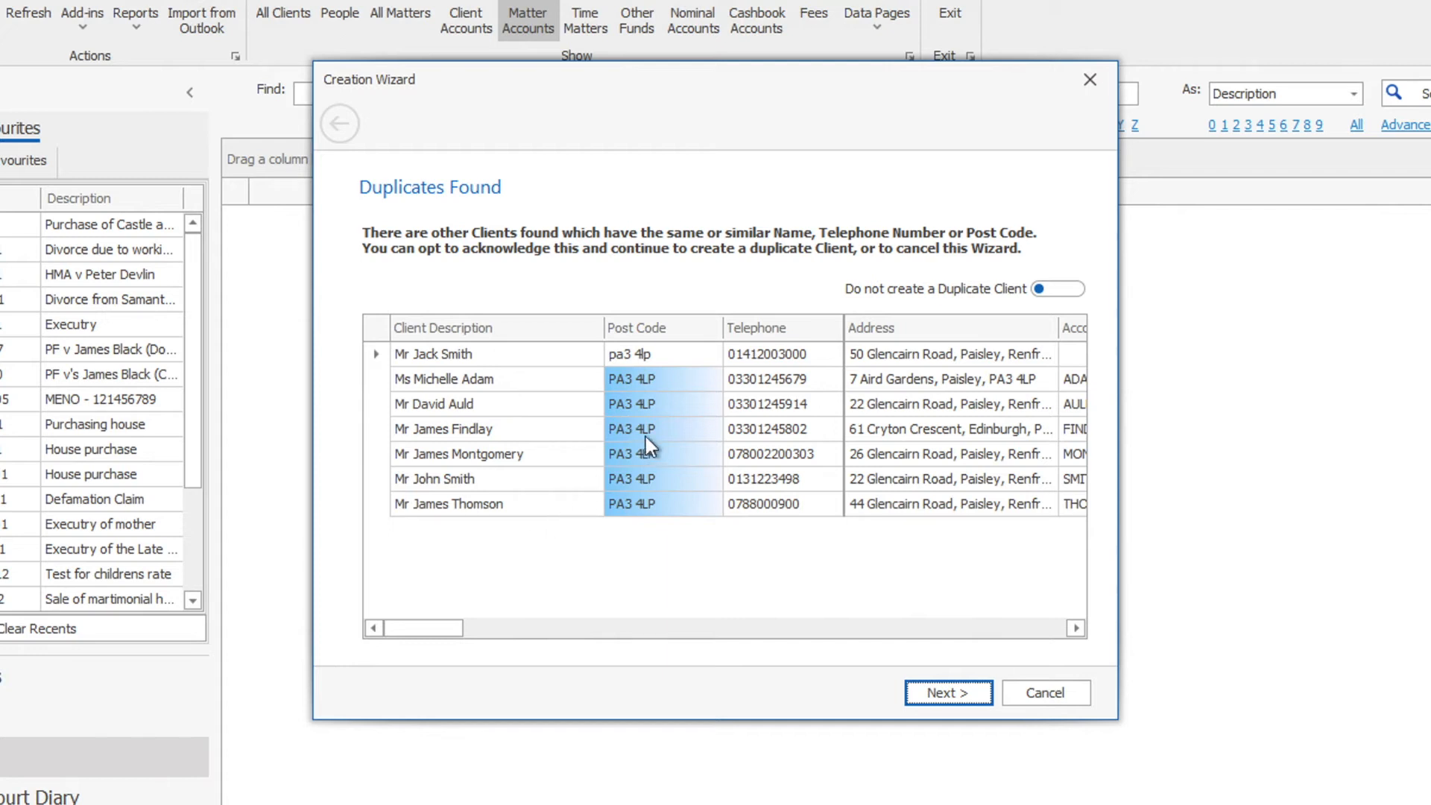
- Choose to continue creating the client despite the listed duplicates
left_click(1054, 287)
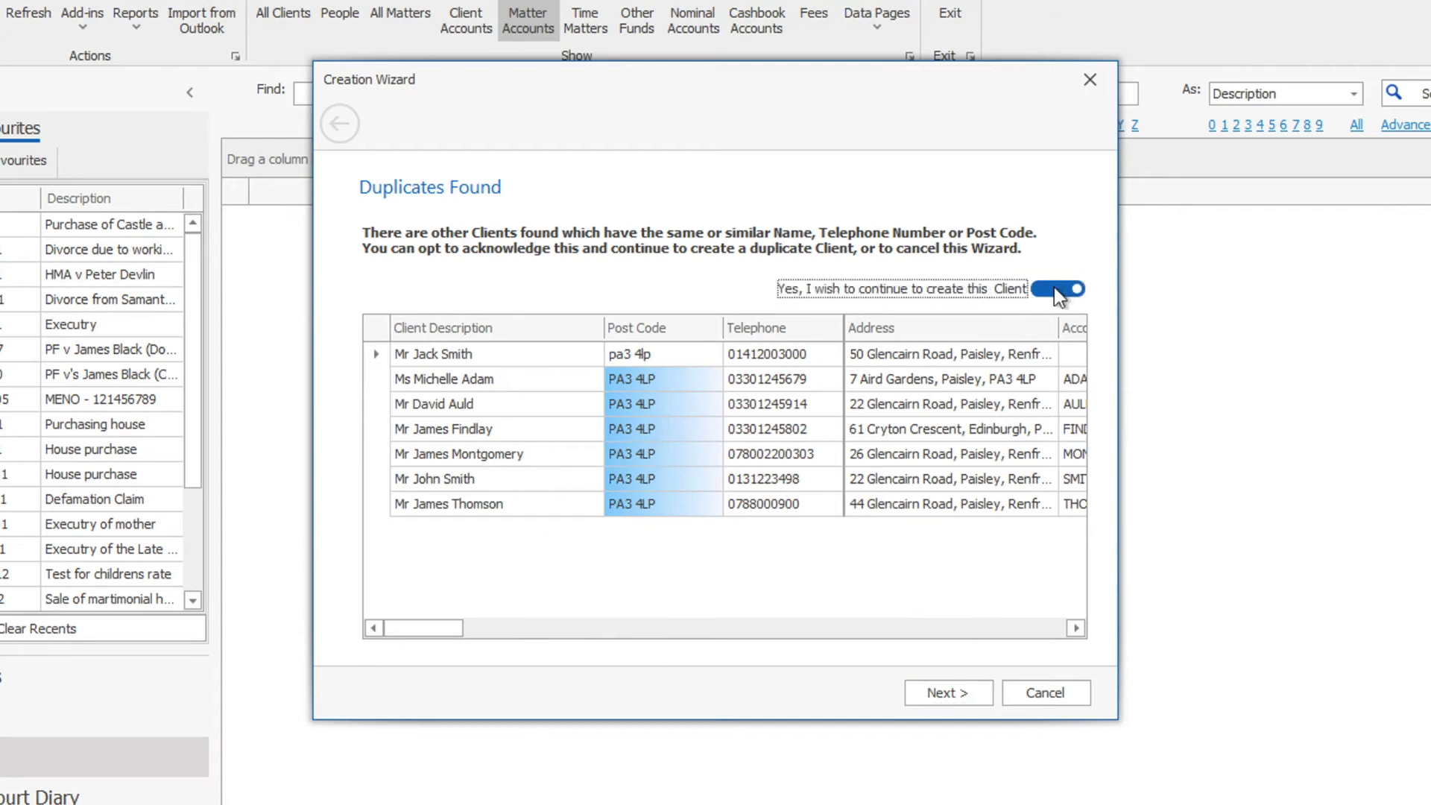
left_click(954, 688)
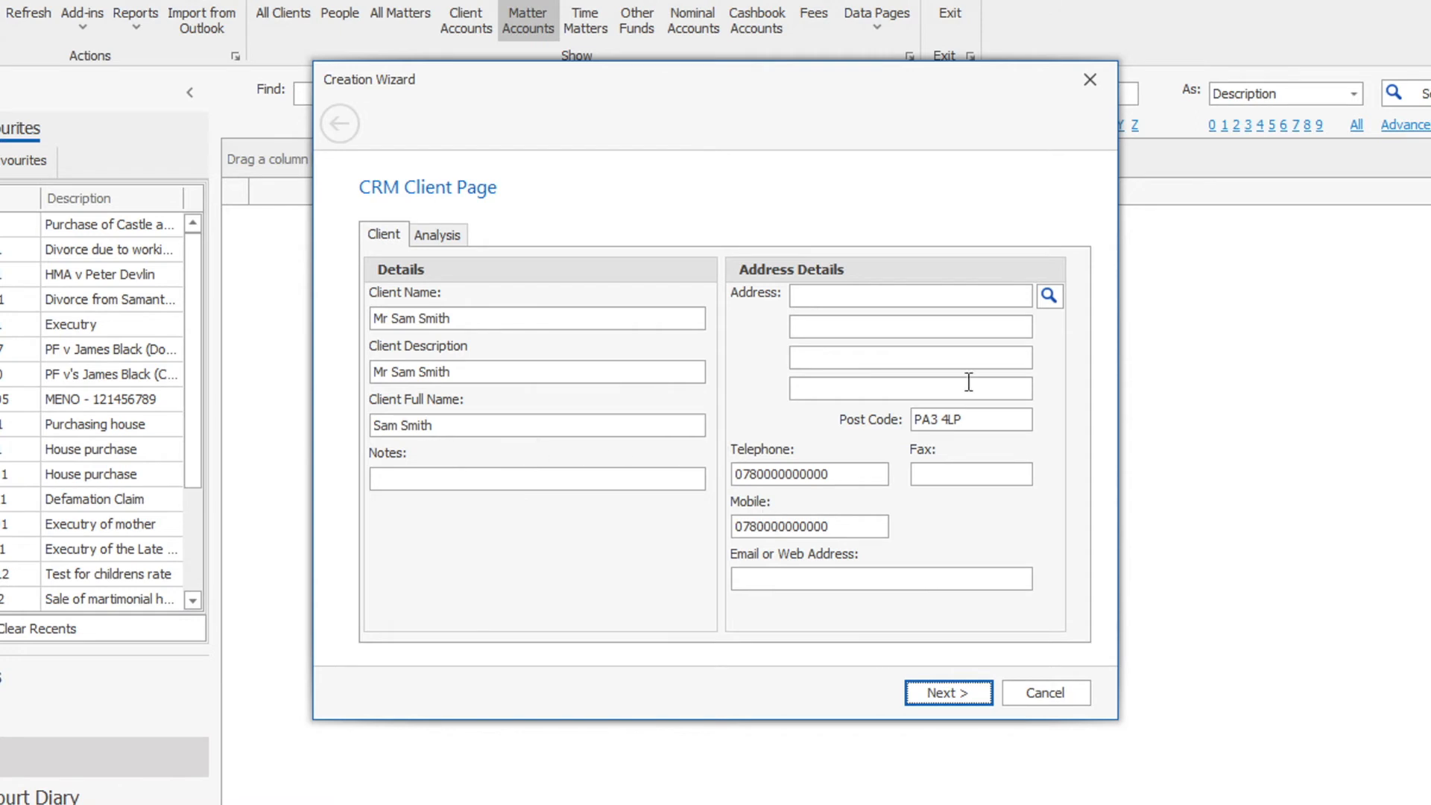
- Fill in the client's street address from the post-code lookup results
left_click(969, 419)
left_click(1049, 296)
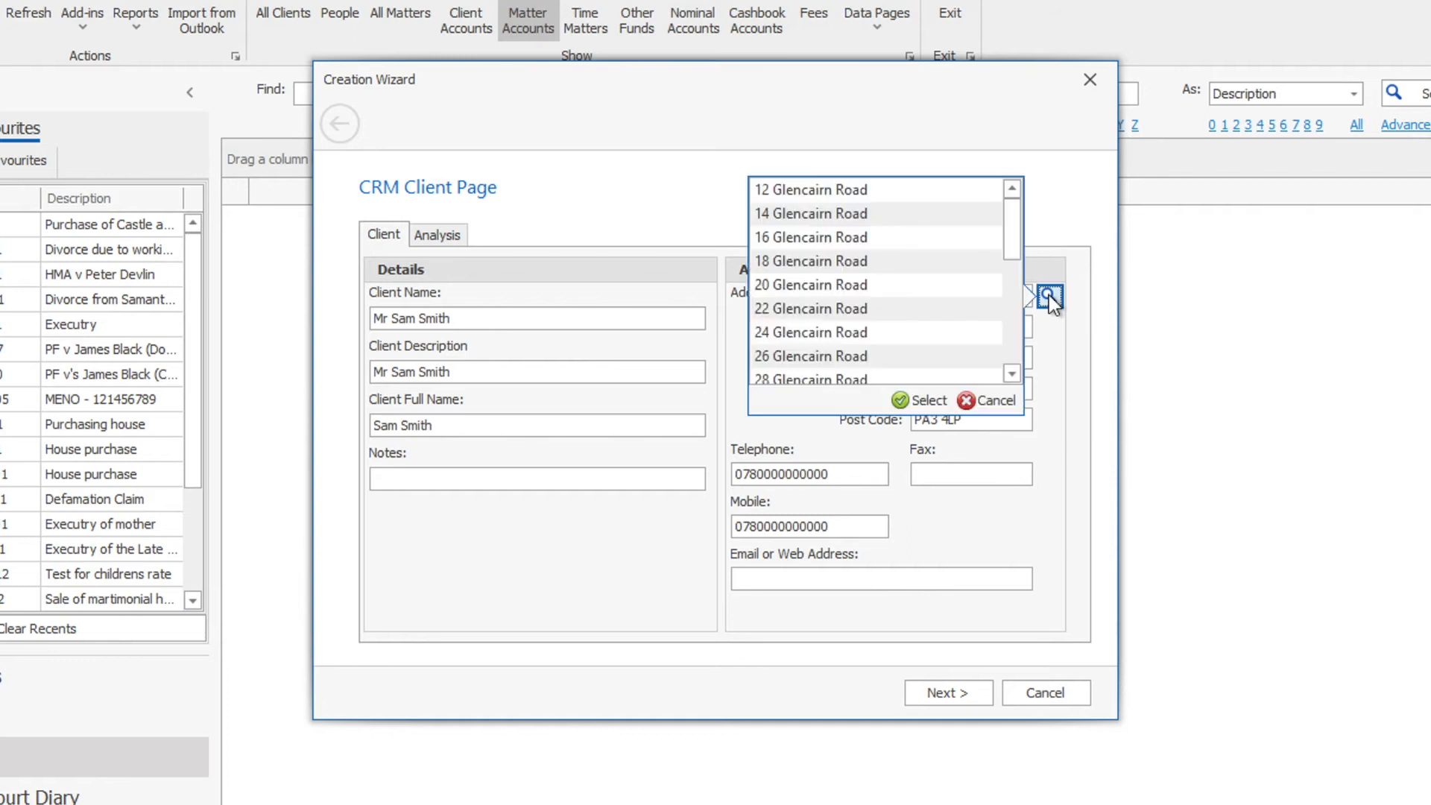
left_click(1015, 309)
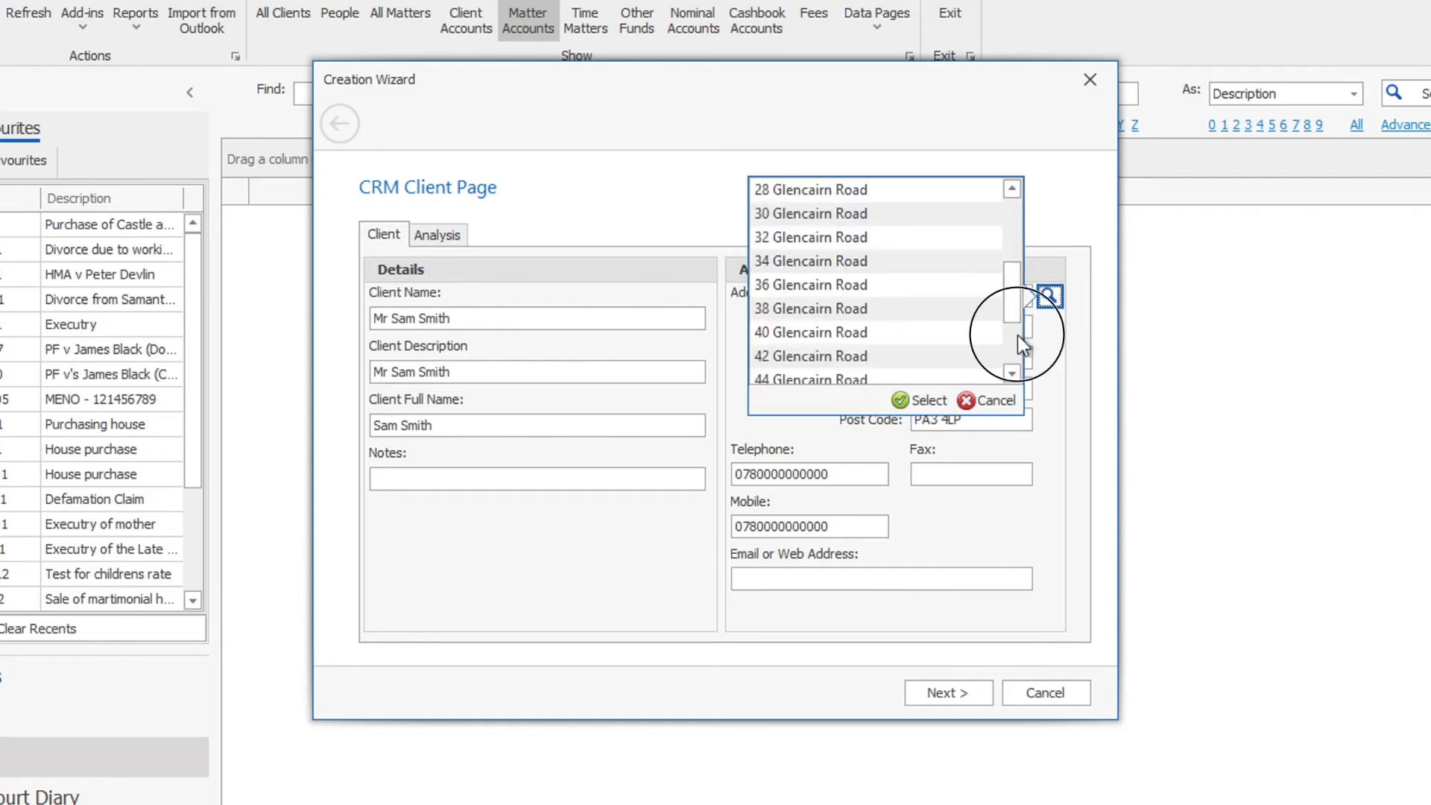
left_click(1017, 334)
left_click(955, 347)
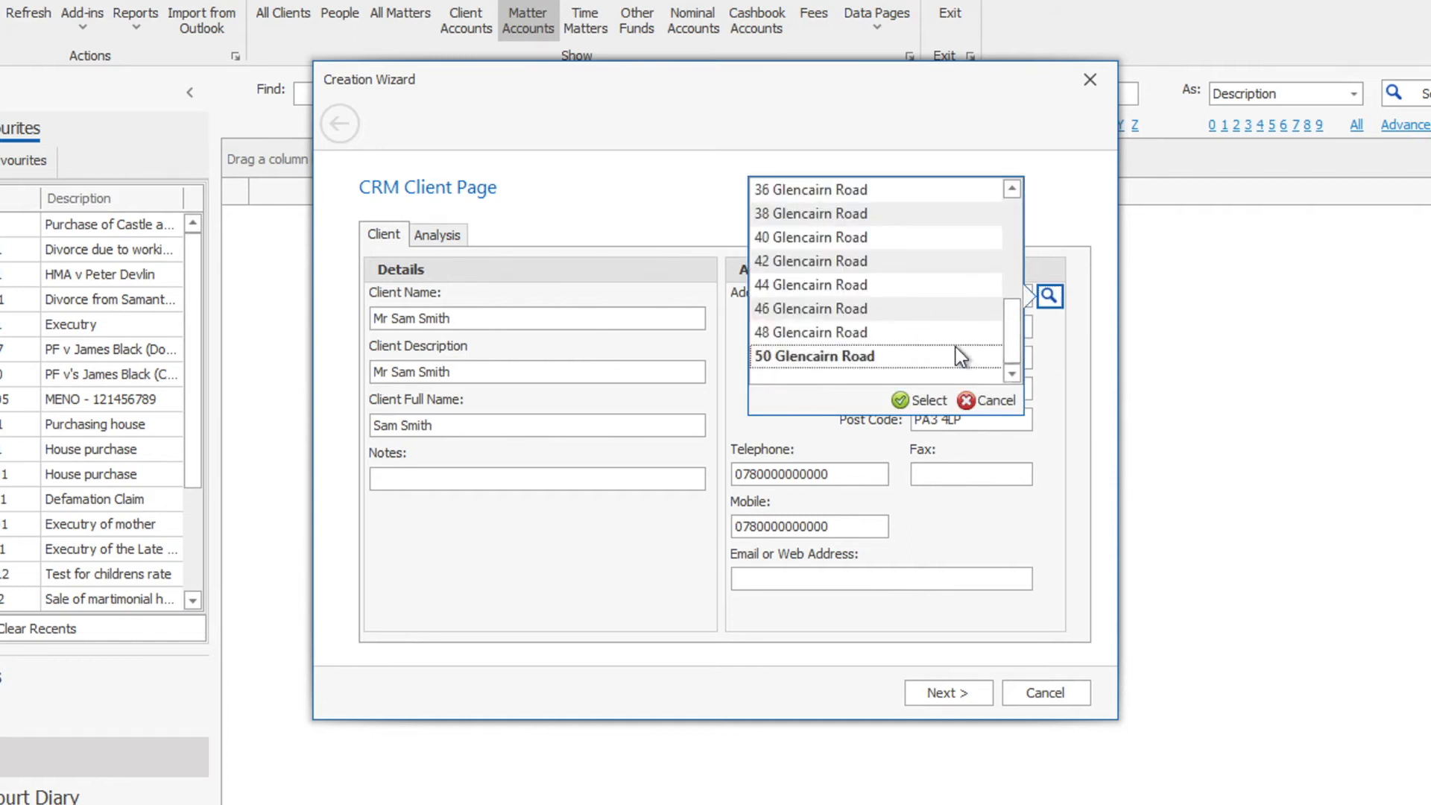
left_click(912, 400)
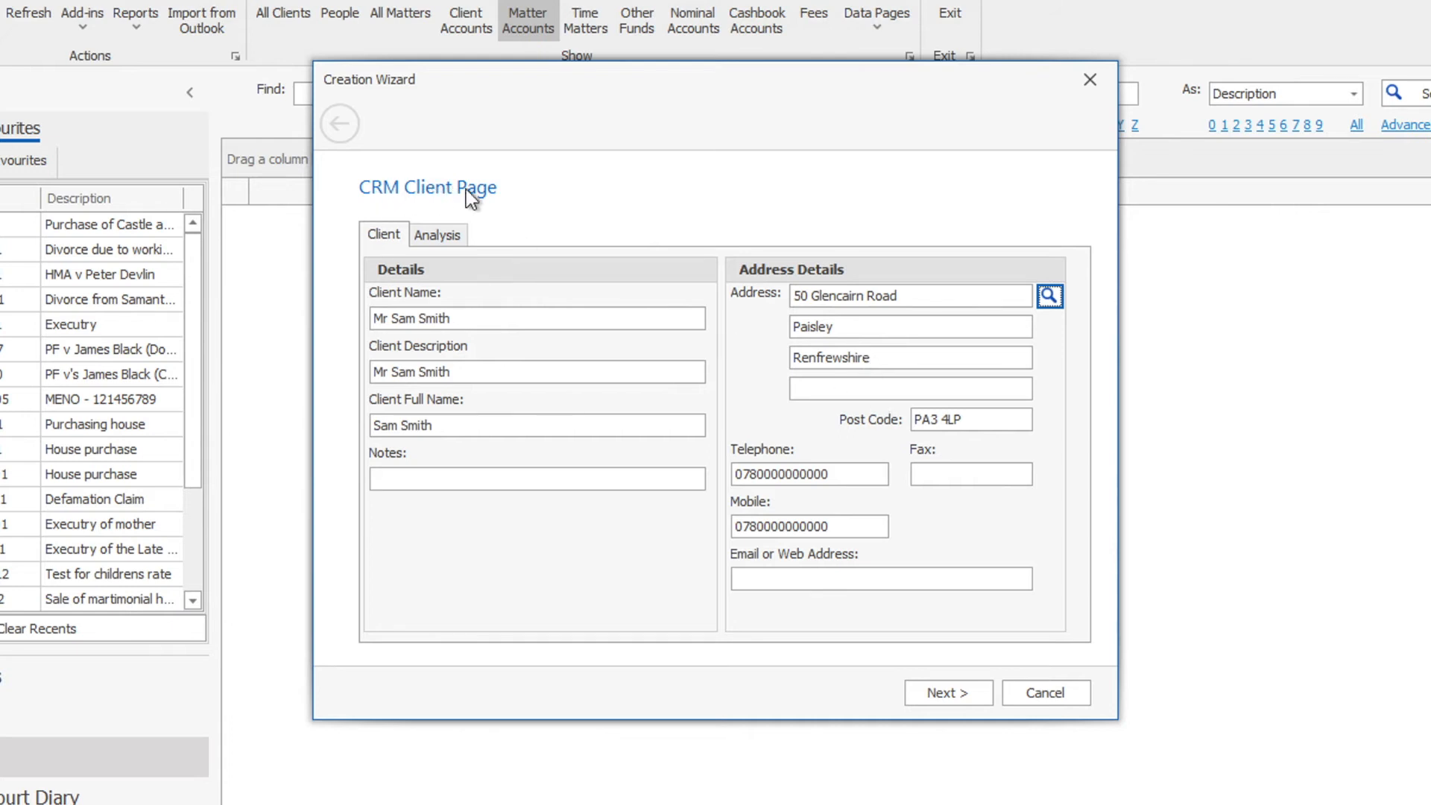
left_click(440, 237)
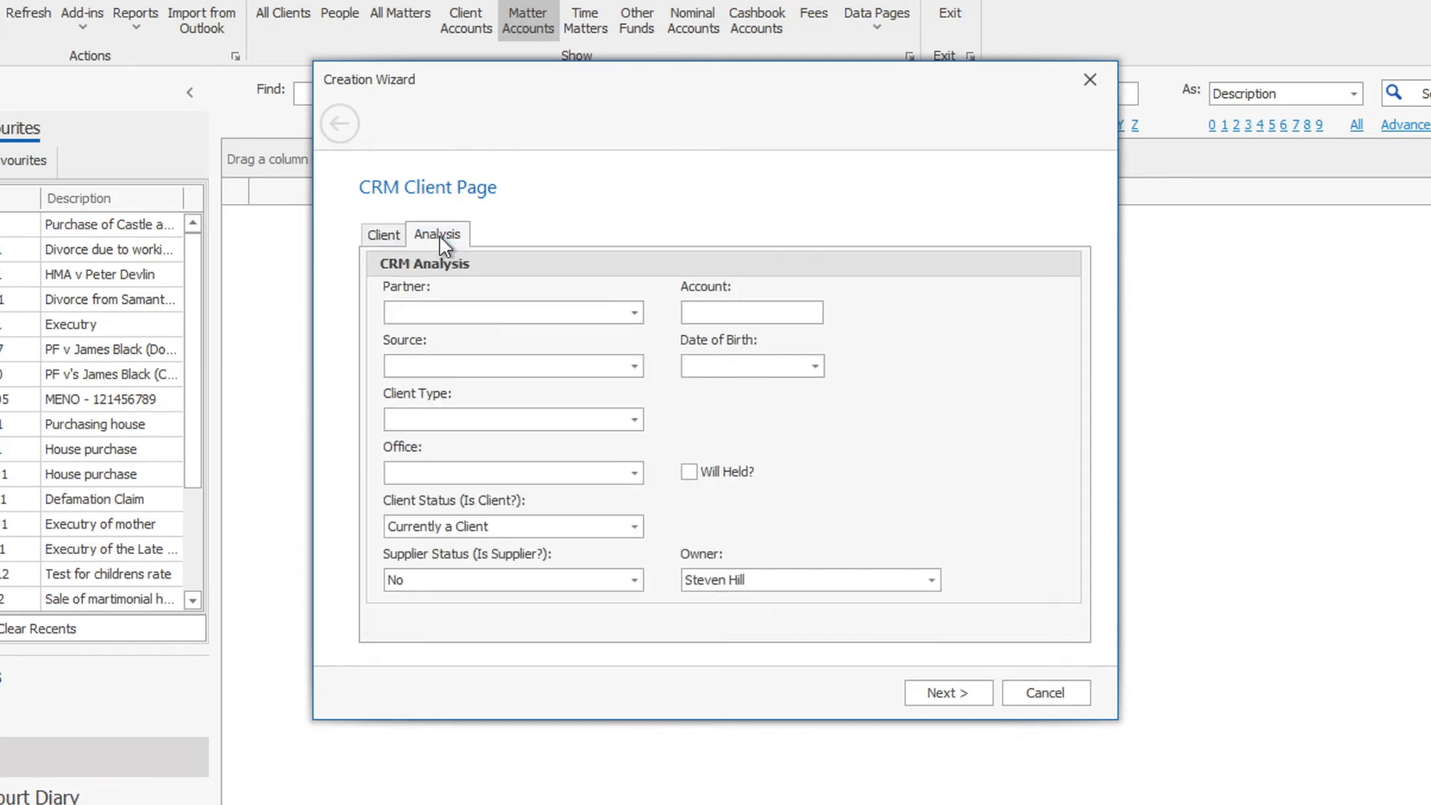
- Set partner, Firm generated source, Private client type and Glasgow Office, then advance past the client account page
left_click(636, 315)
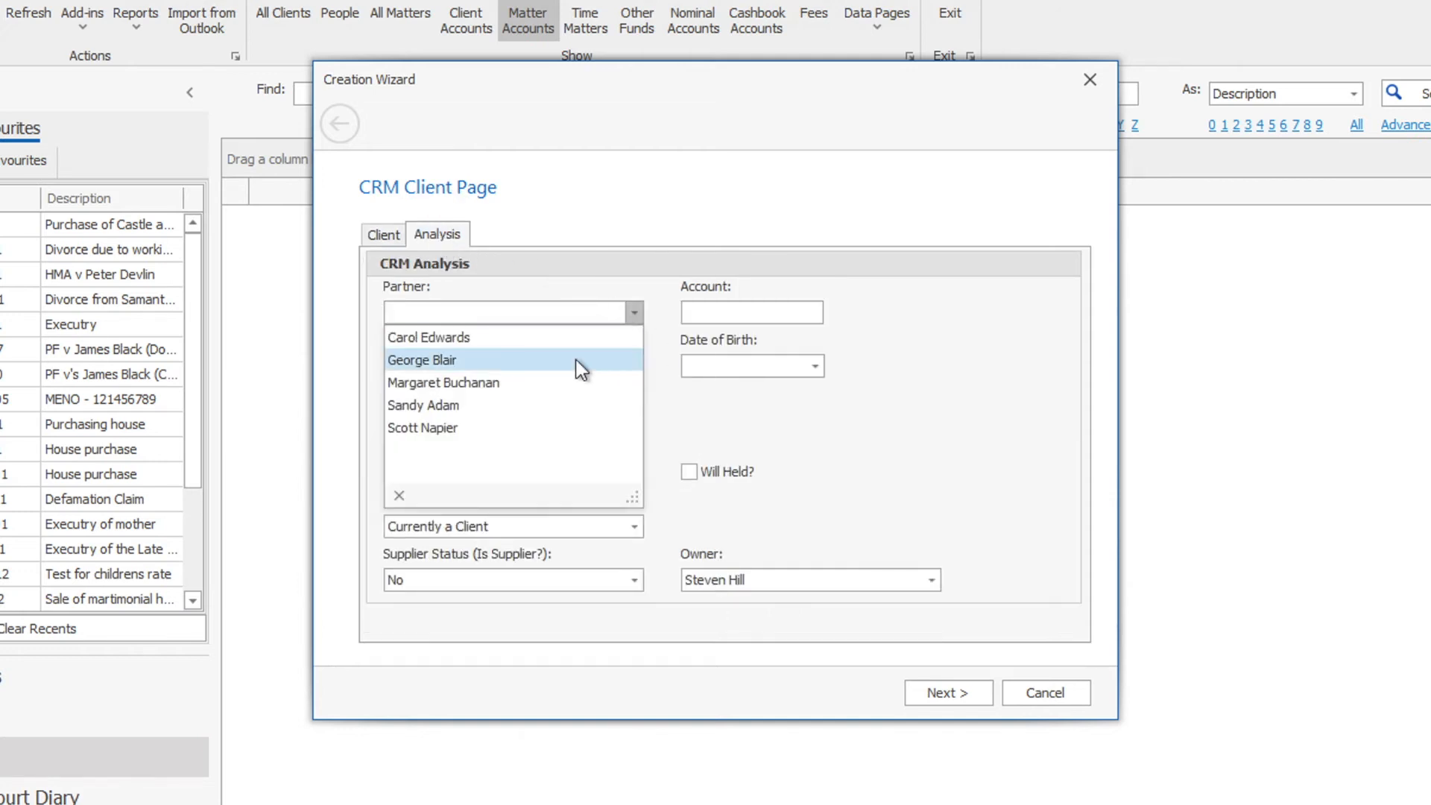
left_click(564, 382)
left_click(492, 367)
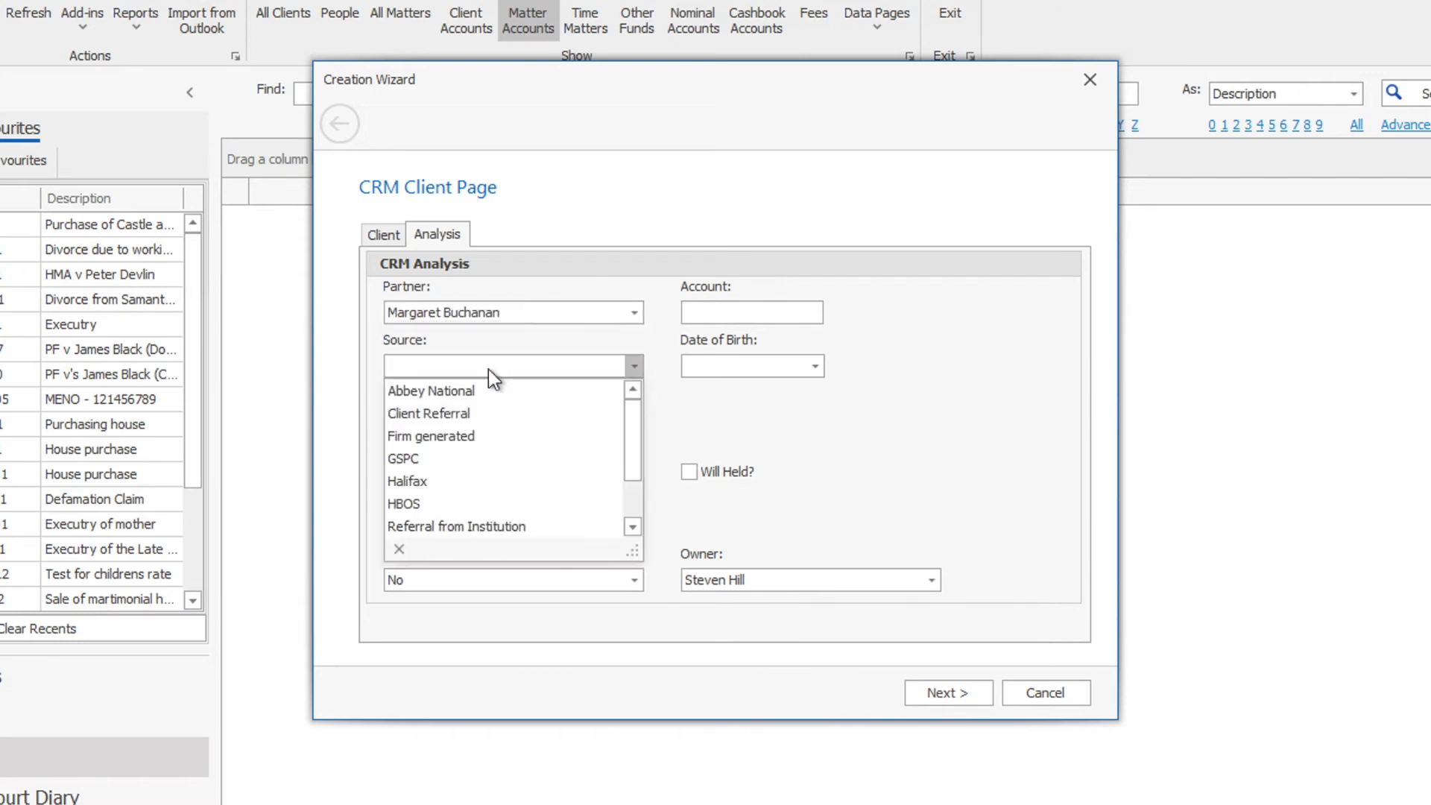
left_click(451, 438)
left_click(429, 419)
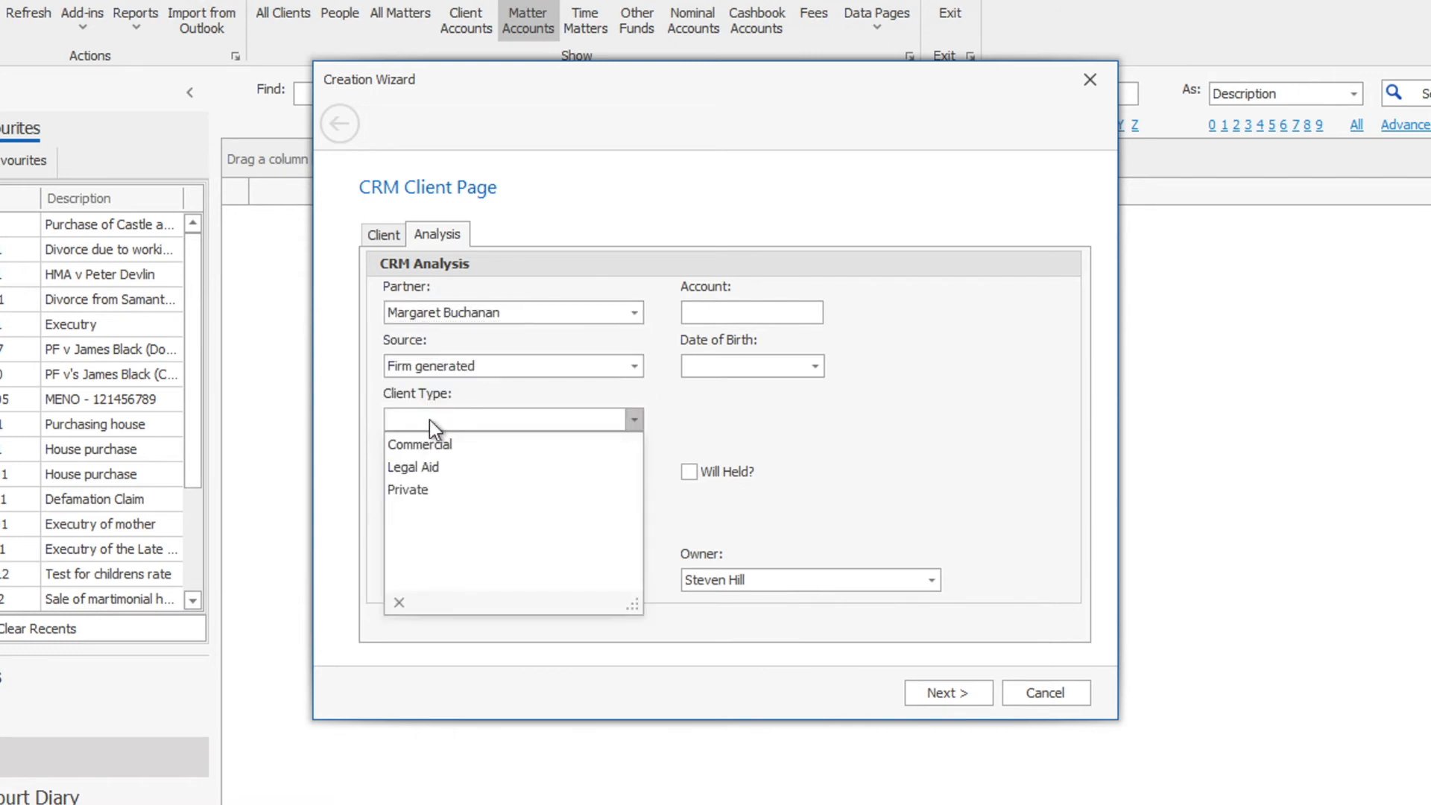
left_click(424, 488)
left_click(419, 471)
left_click(421, 519)
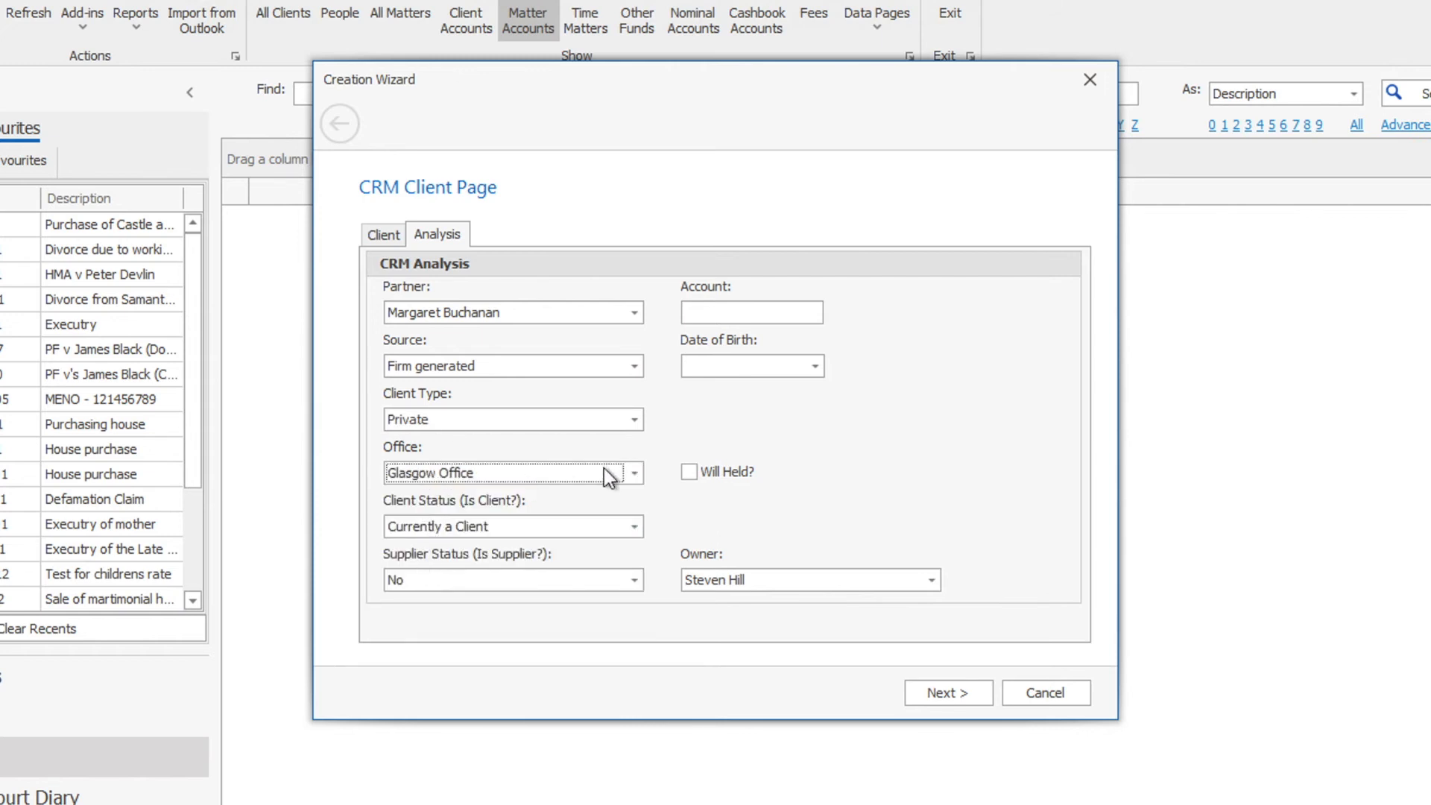
left_click(952, 690)
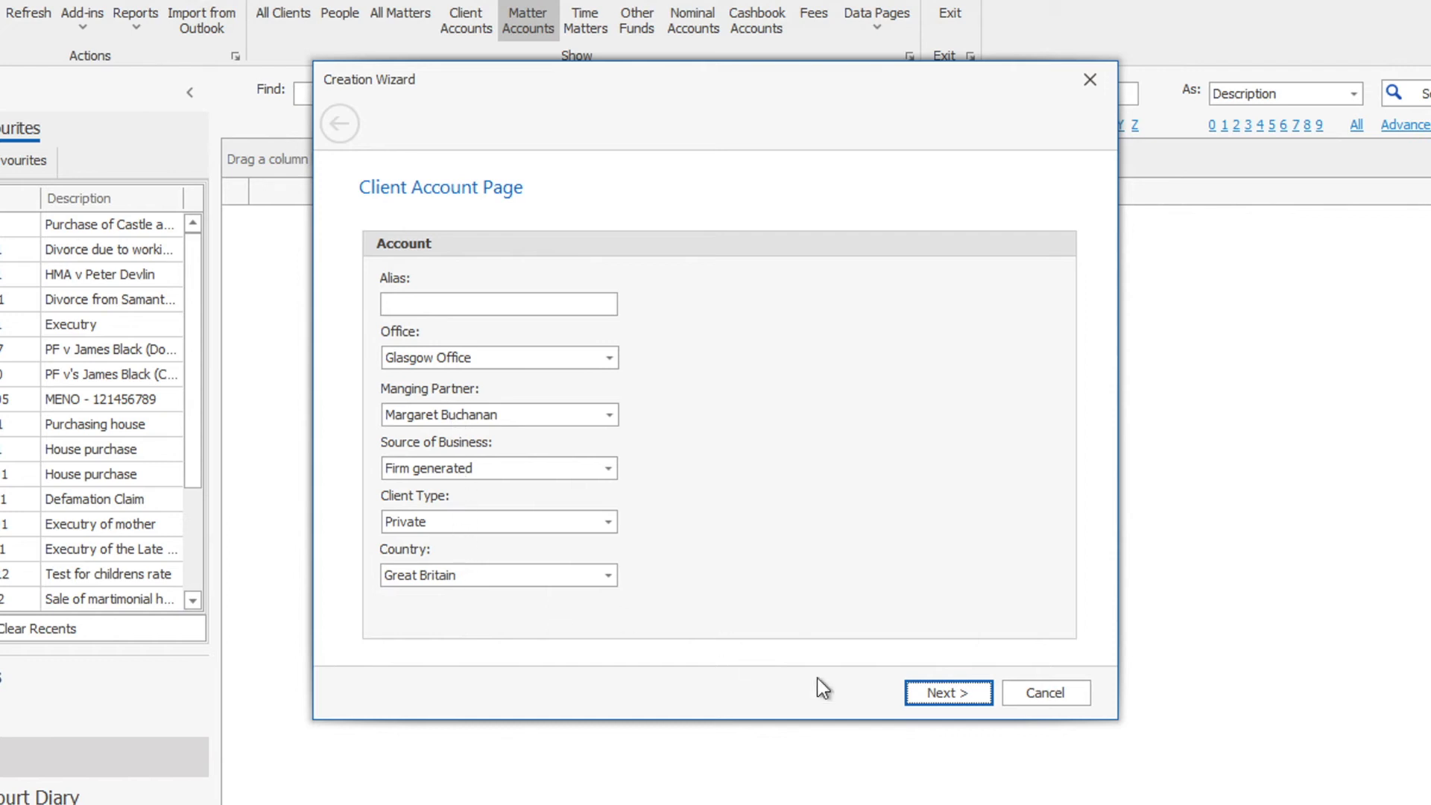
left_click(962, 691)
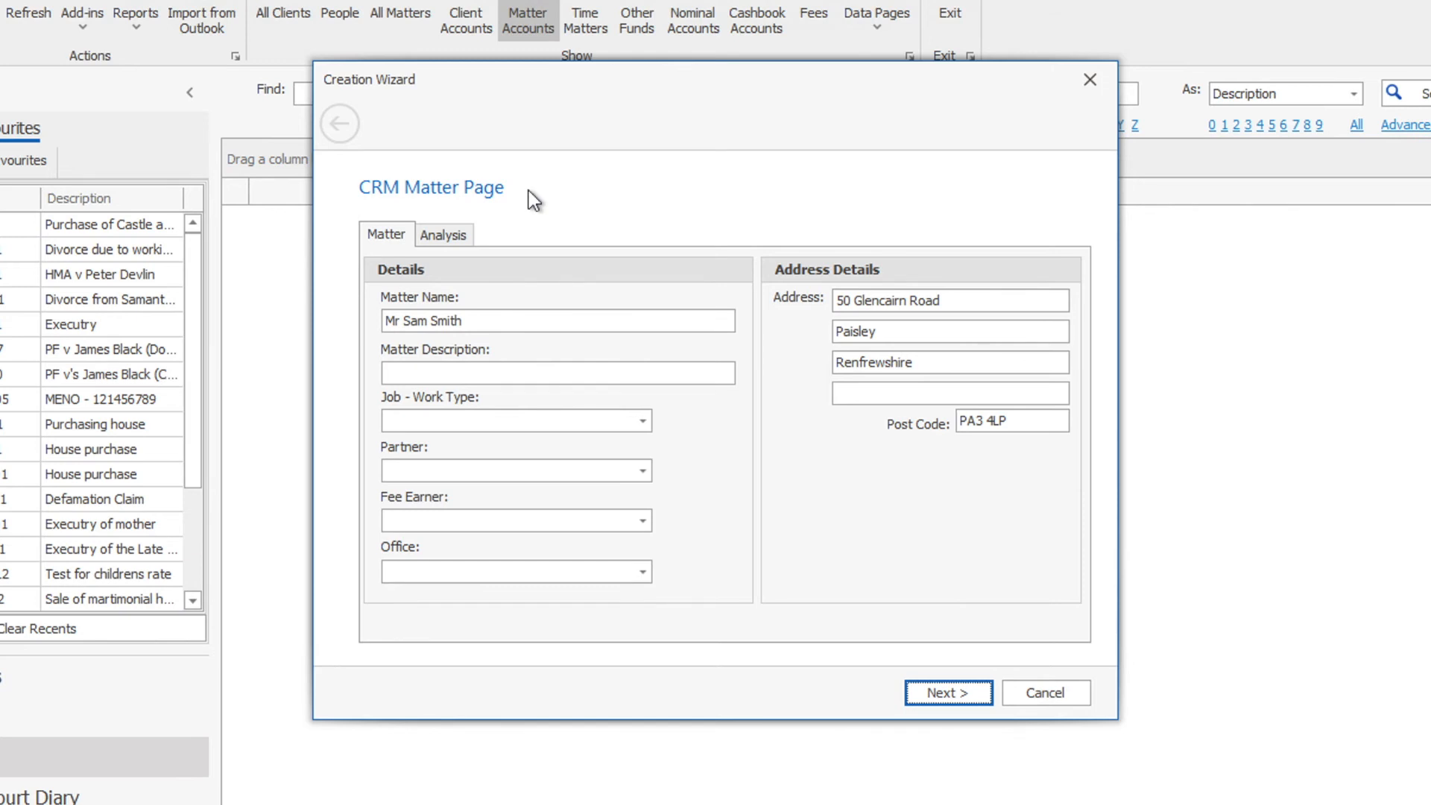
- Enter 'Executry' as the matter description and set the work type to Executry
left_click(493, 371)
type("Executry")
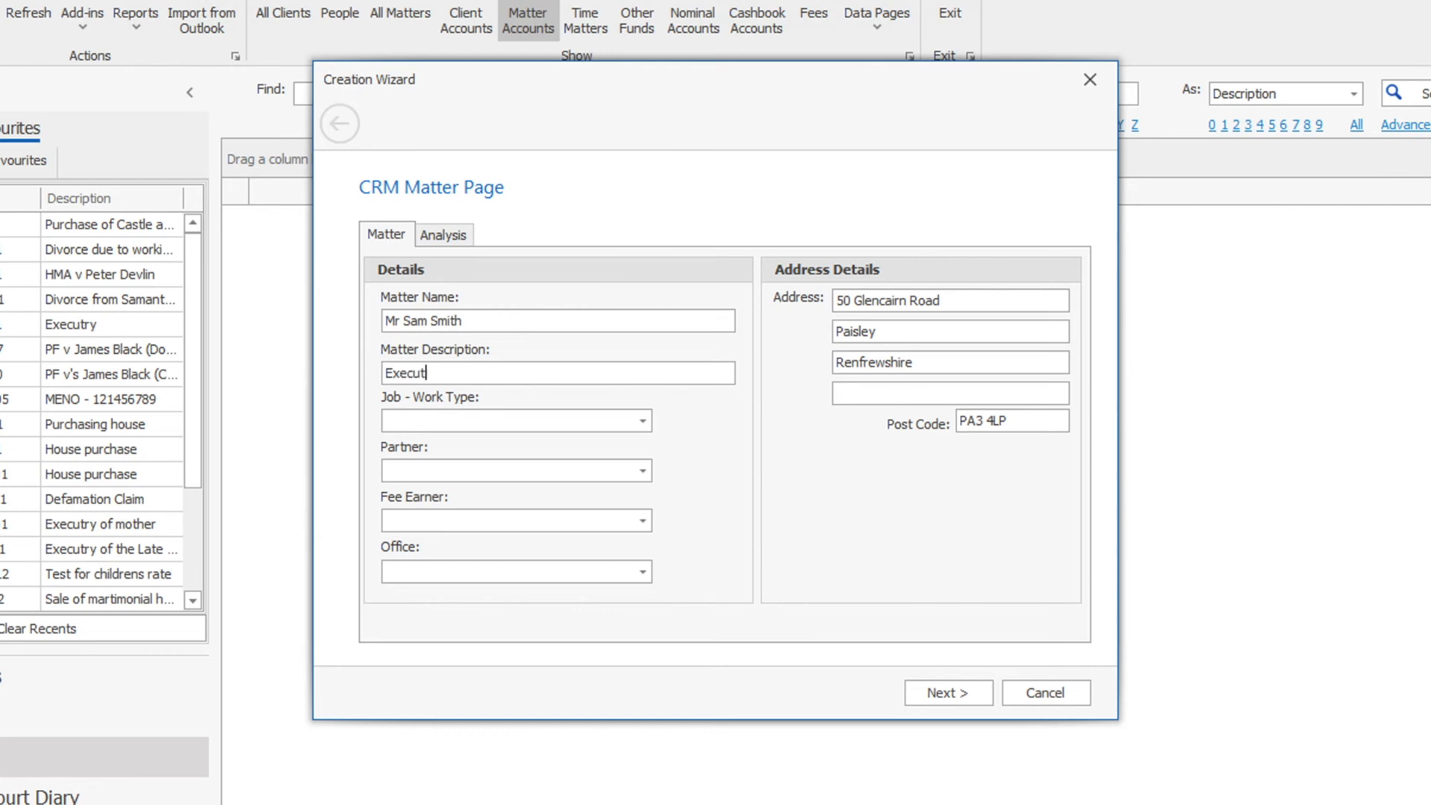
left_click(630, 421)
scroll(645, 551, "down", 3)
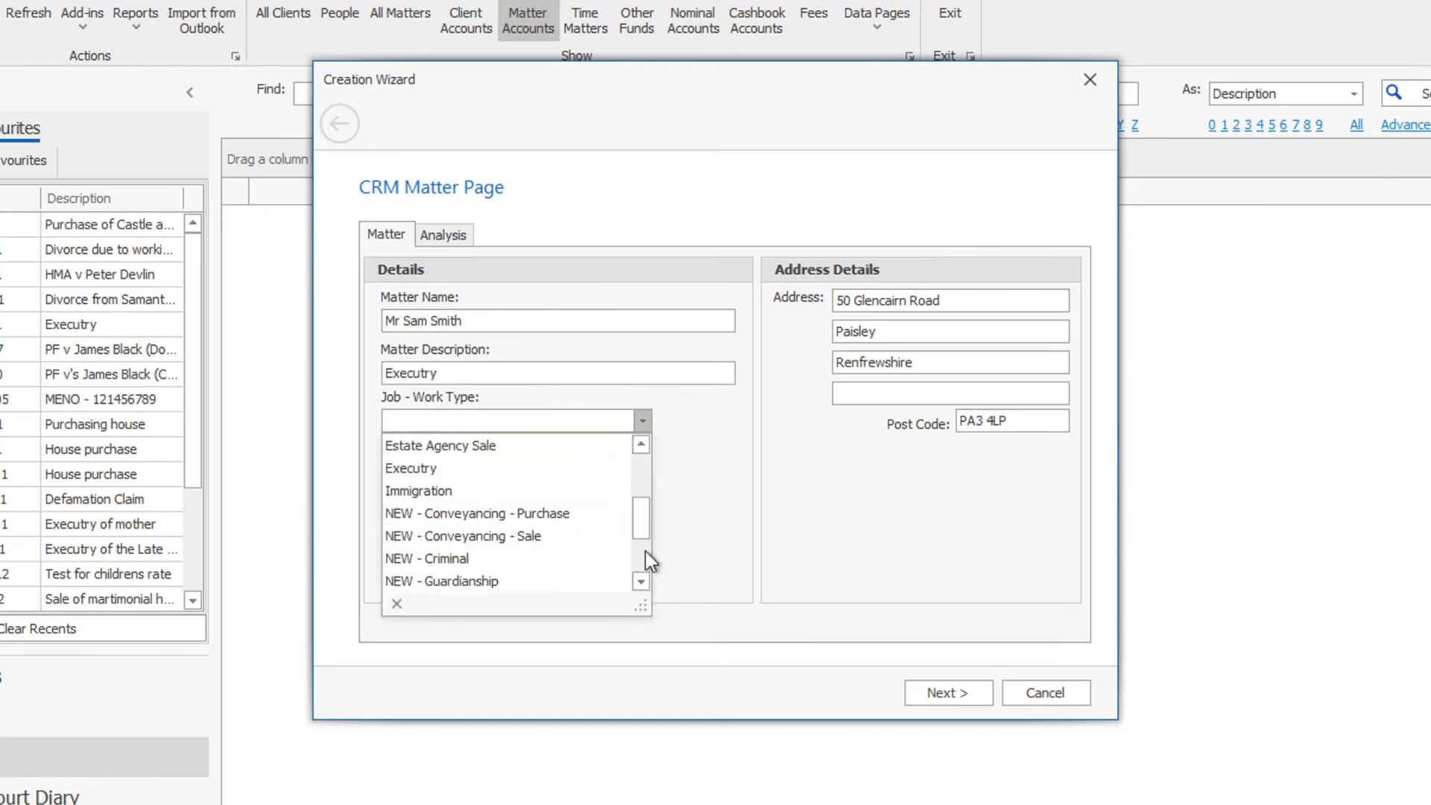
left_click(495, 473)
- Assign the matter's partner and fee earner, set Glasgow Office, and review the analysis fields
left_click(501, 477)
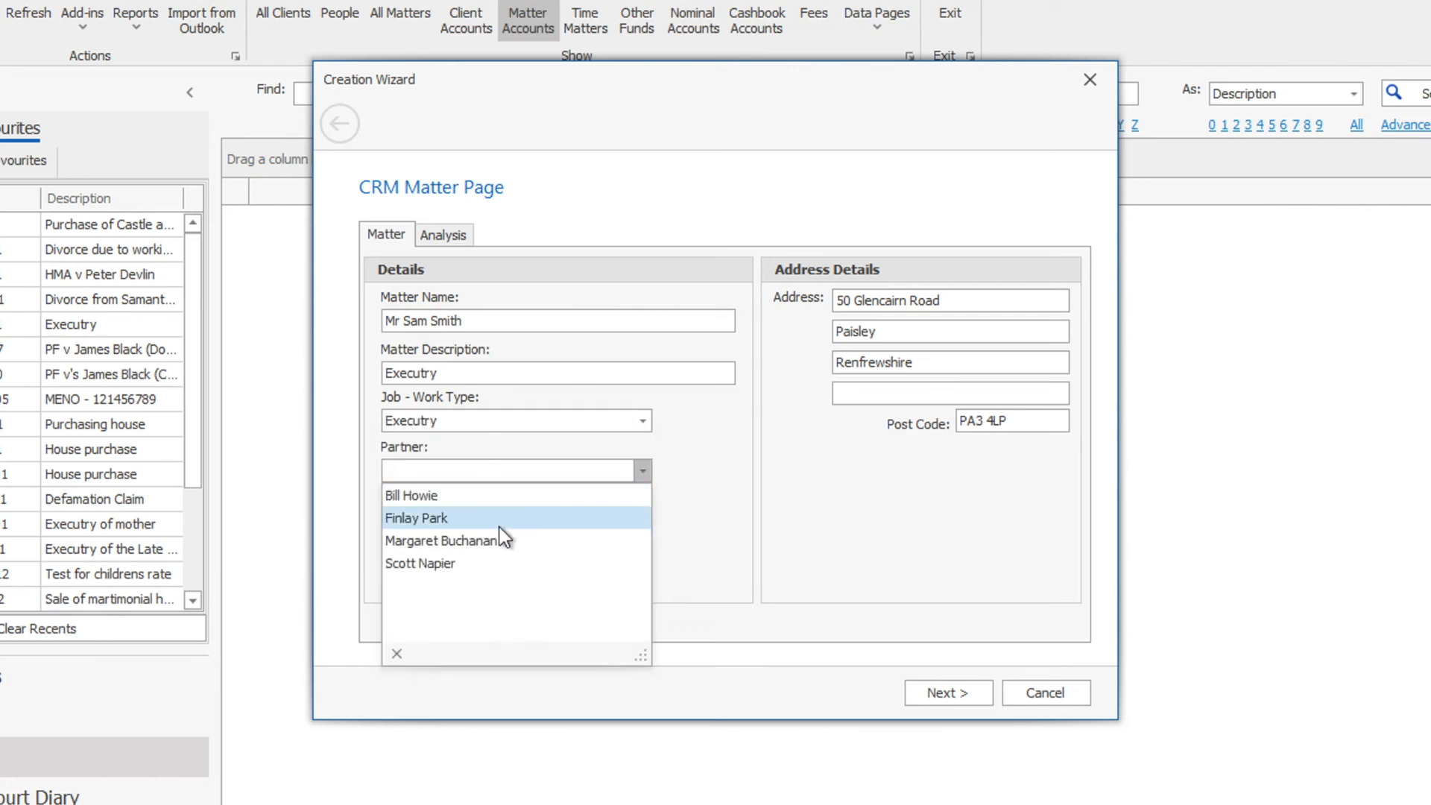
left_click(501, 540)
left_click(496, 531)
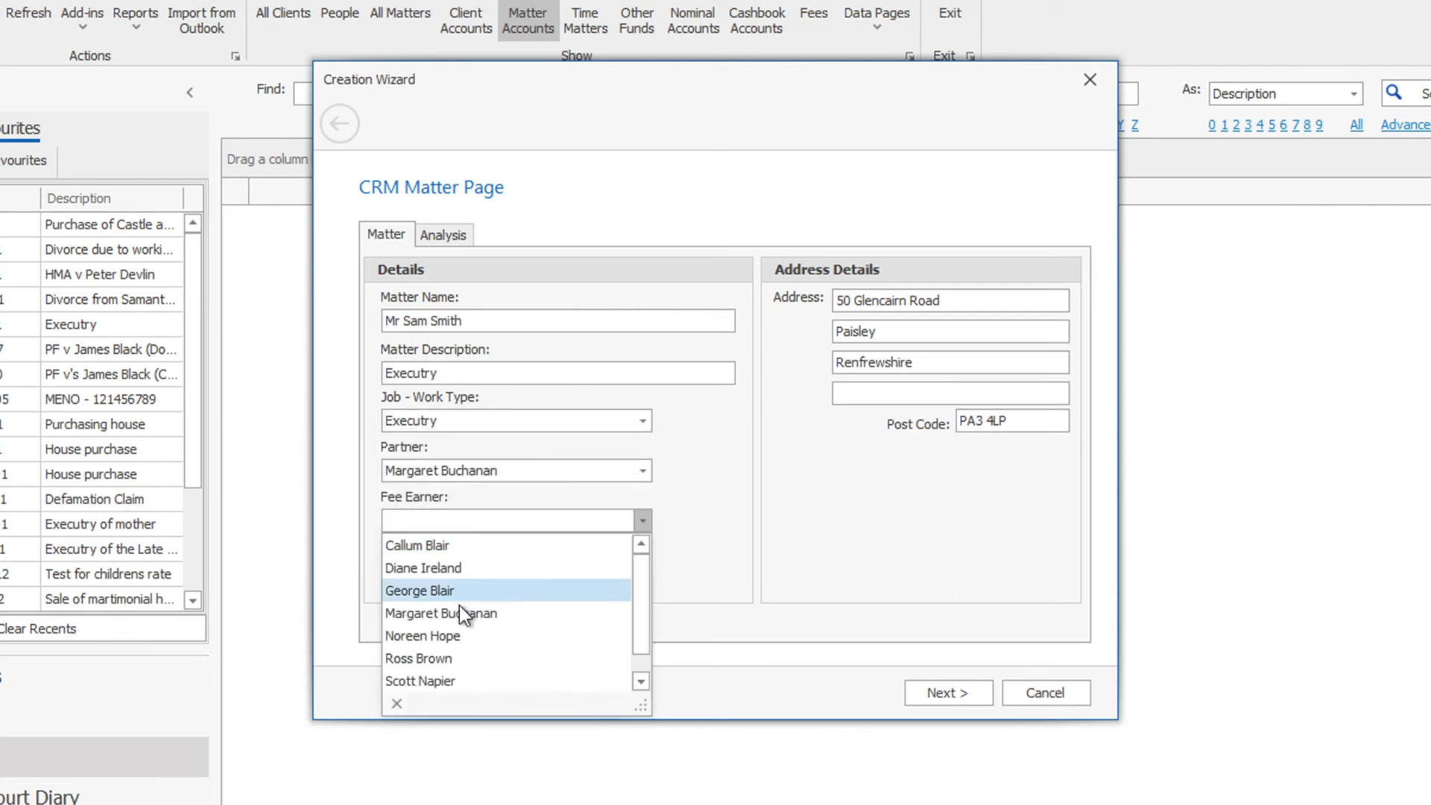
left_click(456, 634)
left_click(514, 573)
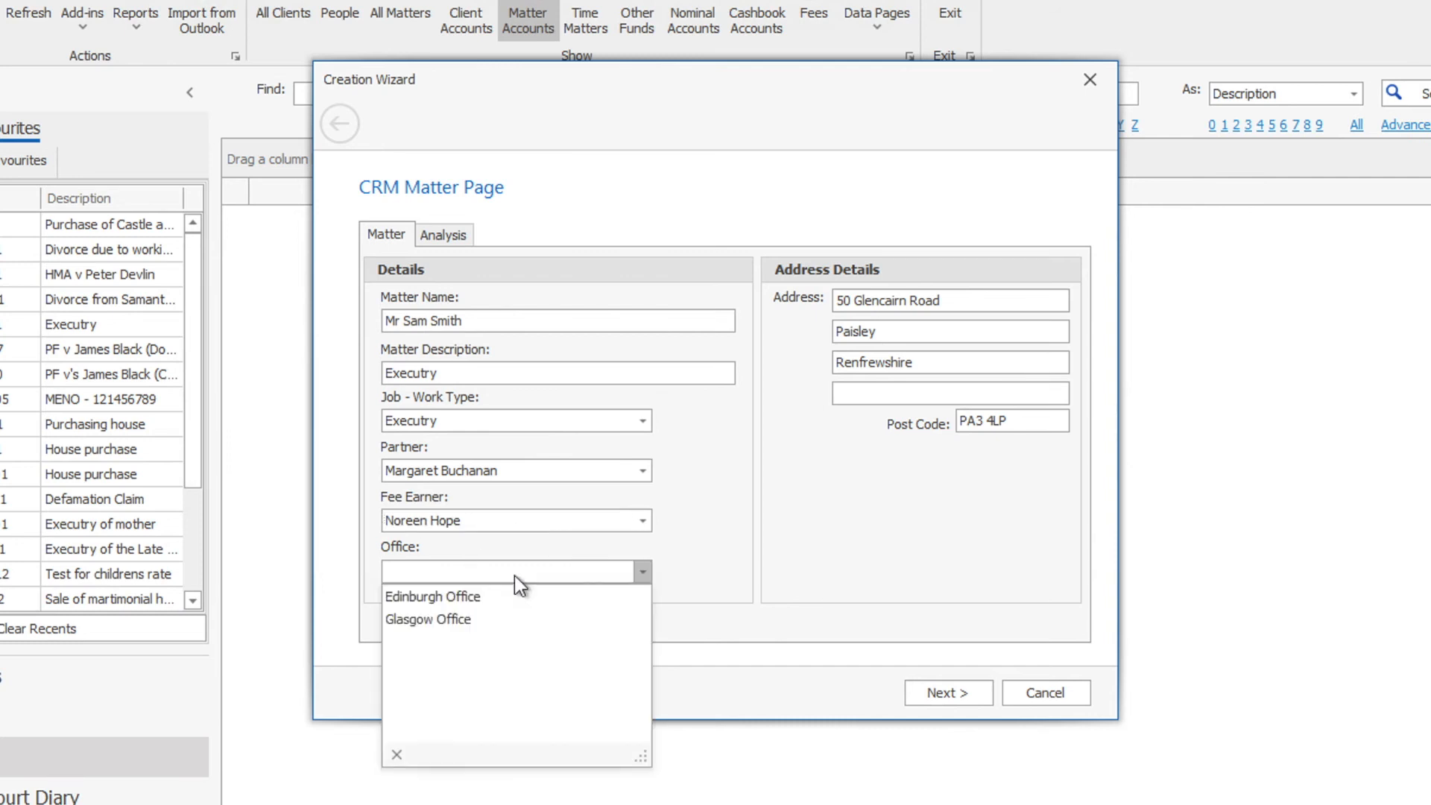
left_click(483, 630)
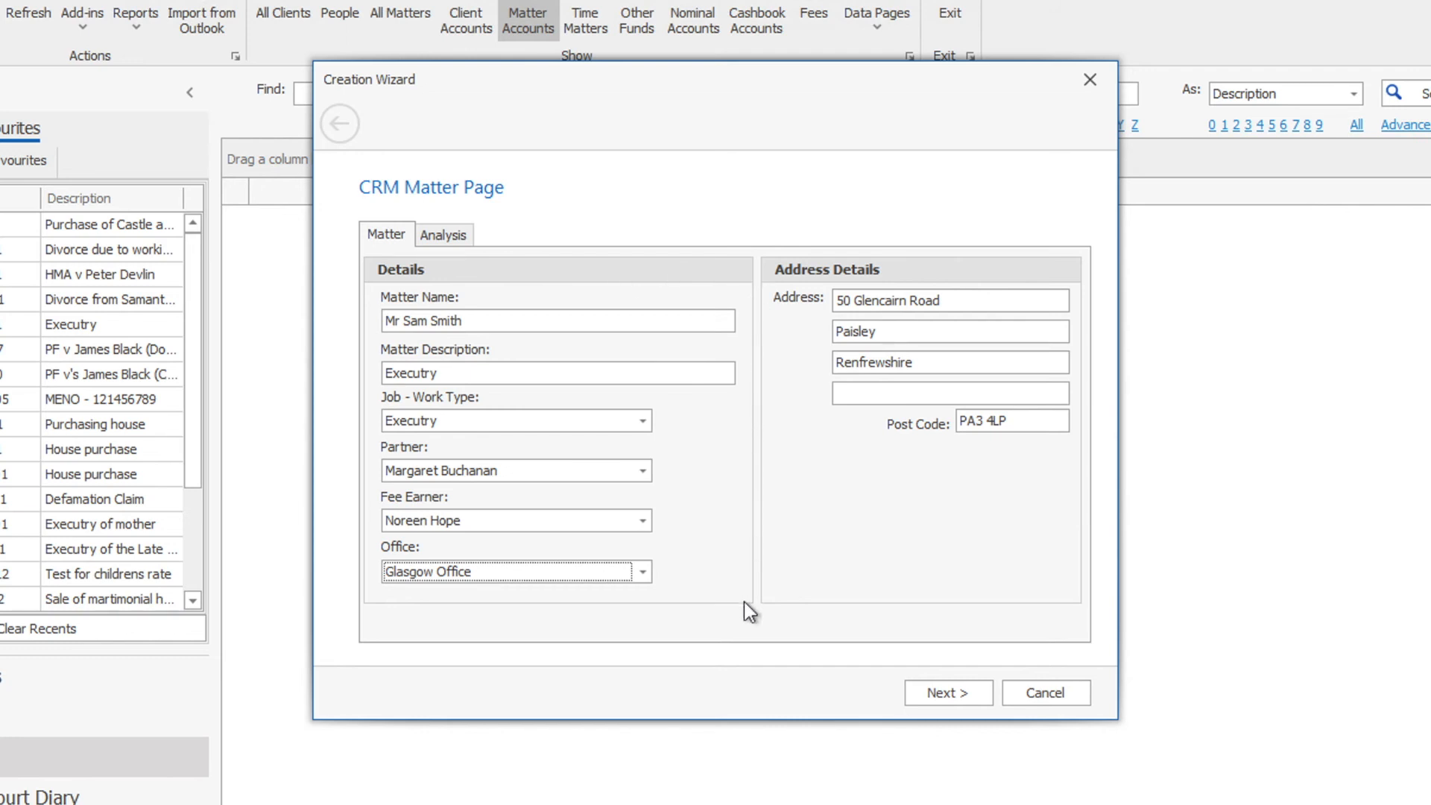
left_click(447, 235)
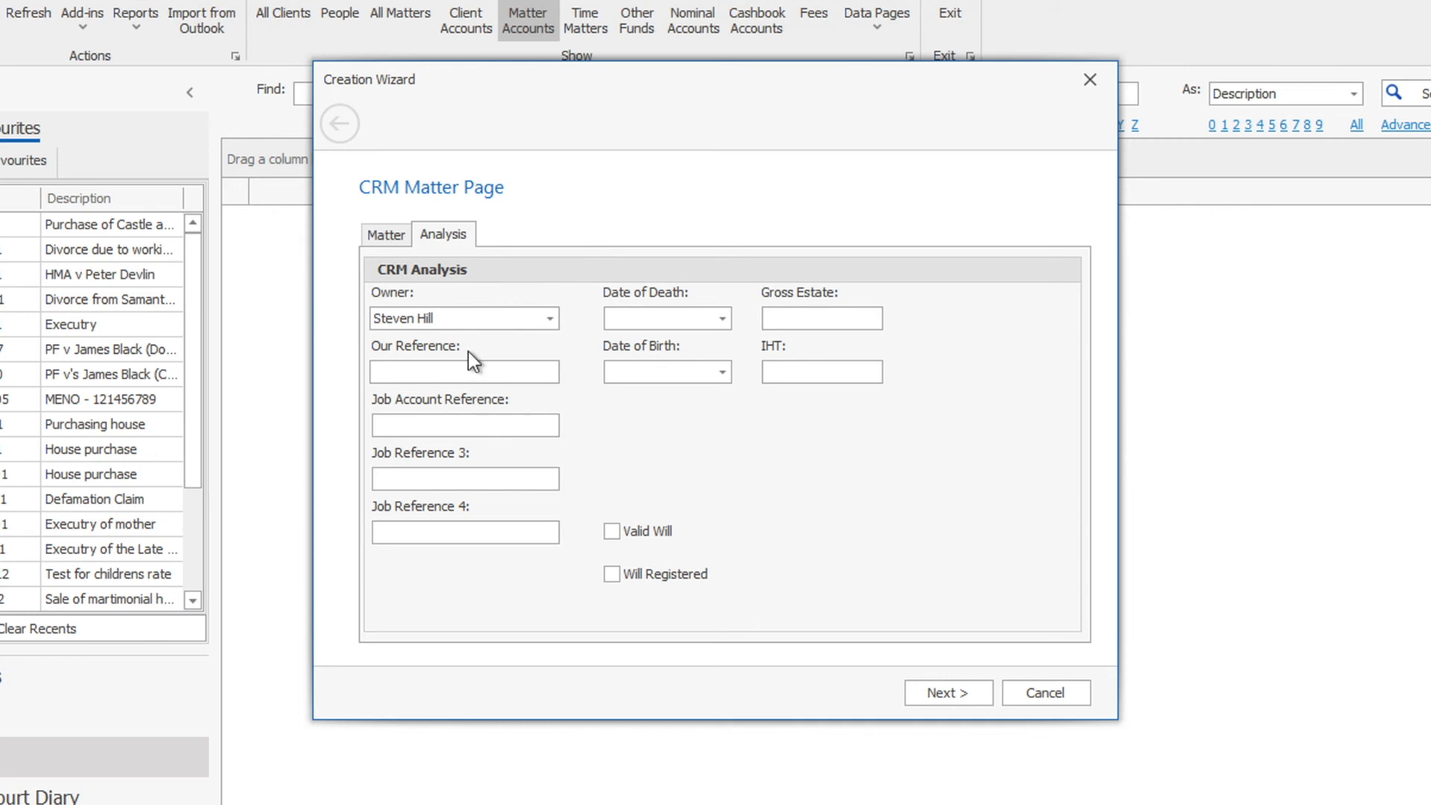
left_click(387, 234)
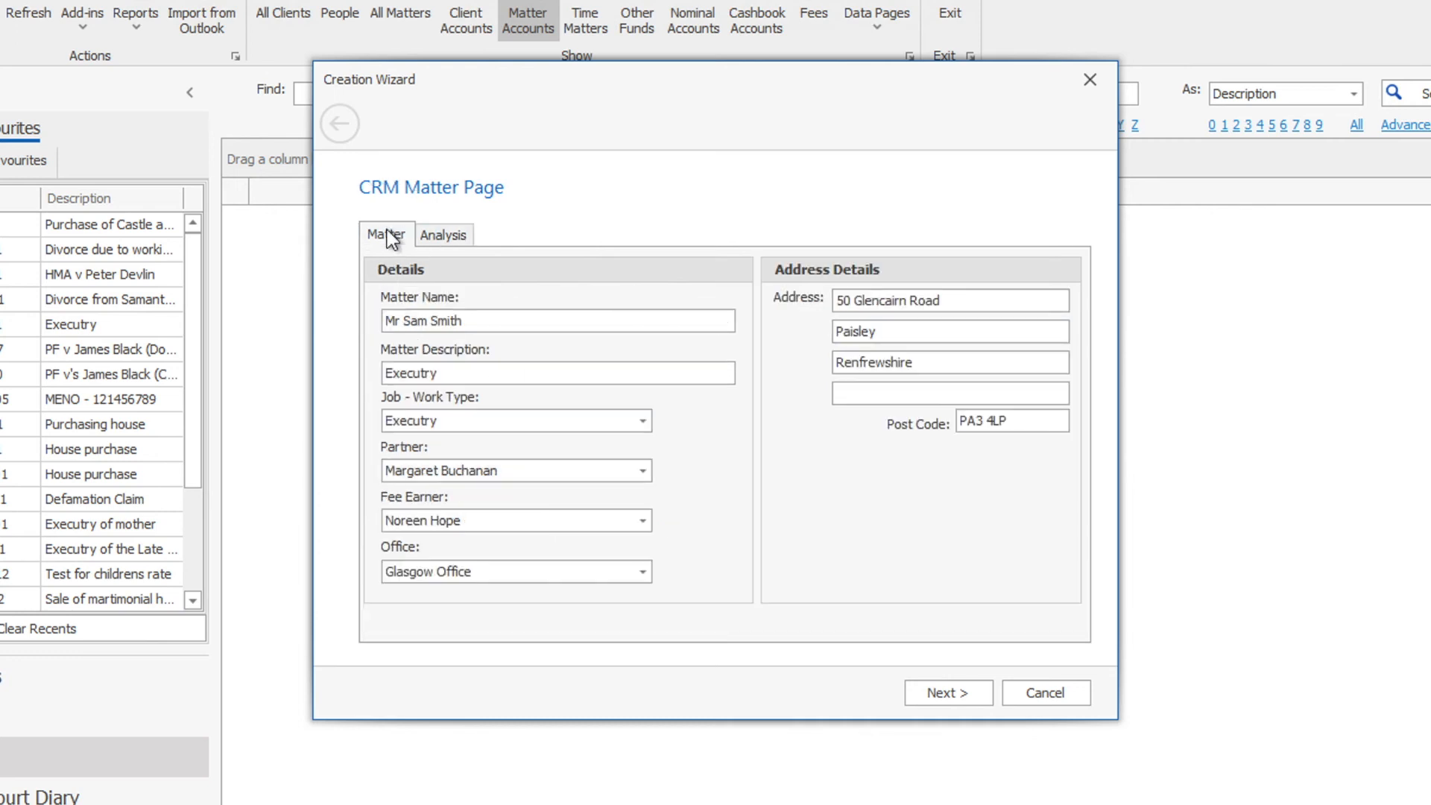
- Try NEW - Conveyancing - Purchase as work type, revert to Executry, and continue
left_click(508, 421)
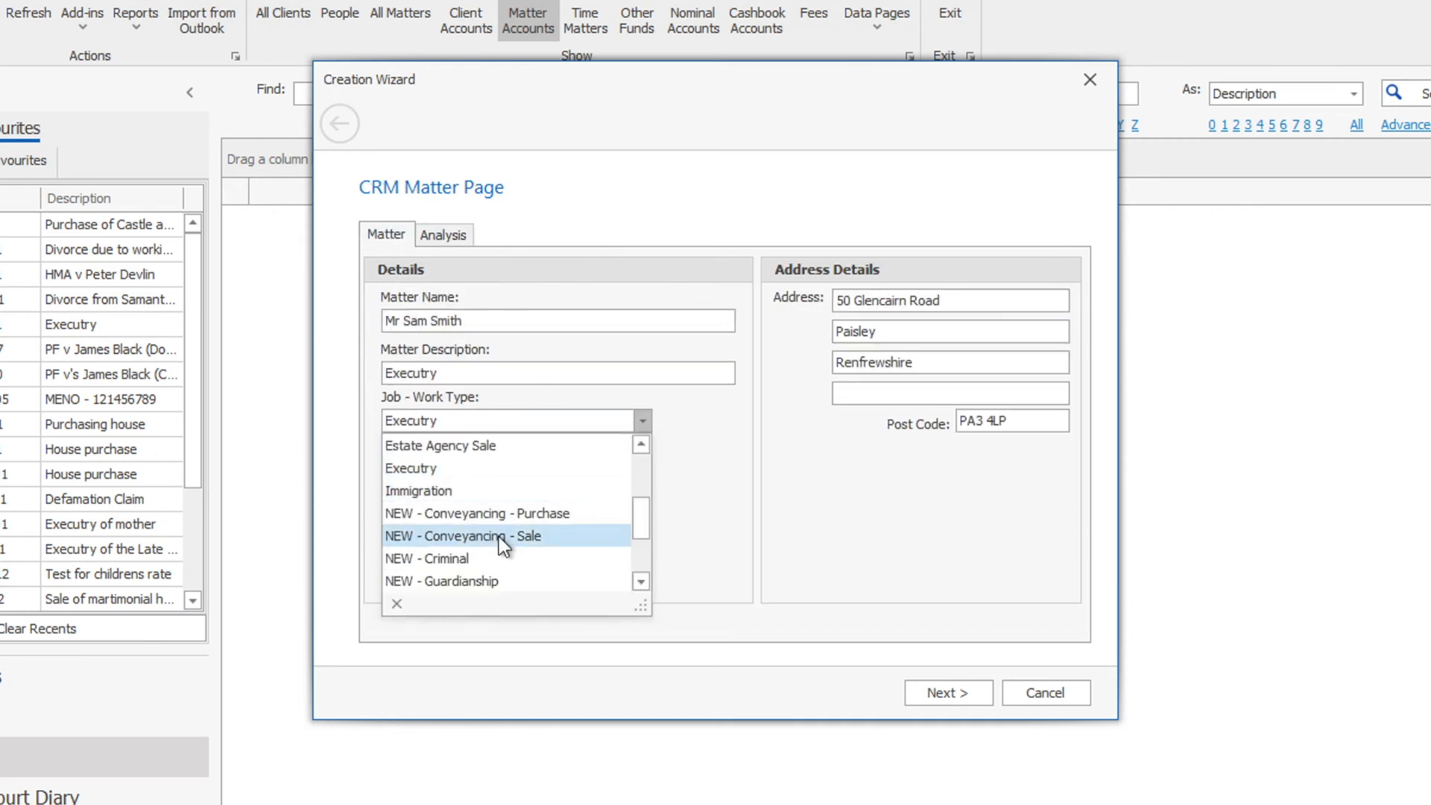
left_click(537, 513)
left_click(455, 234)
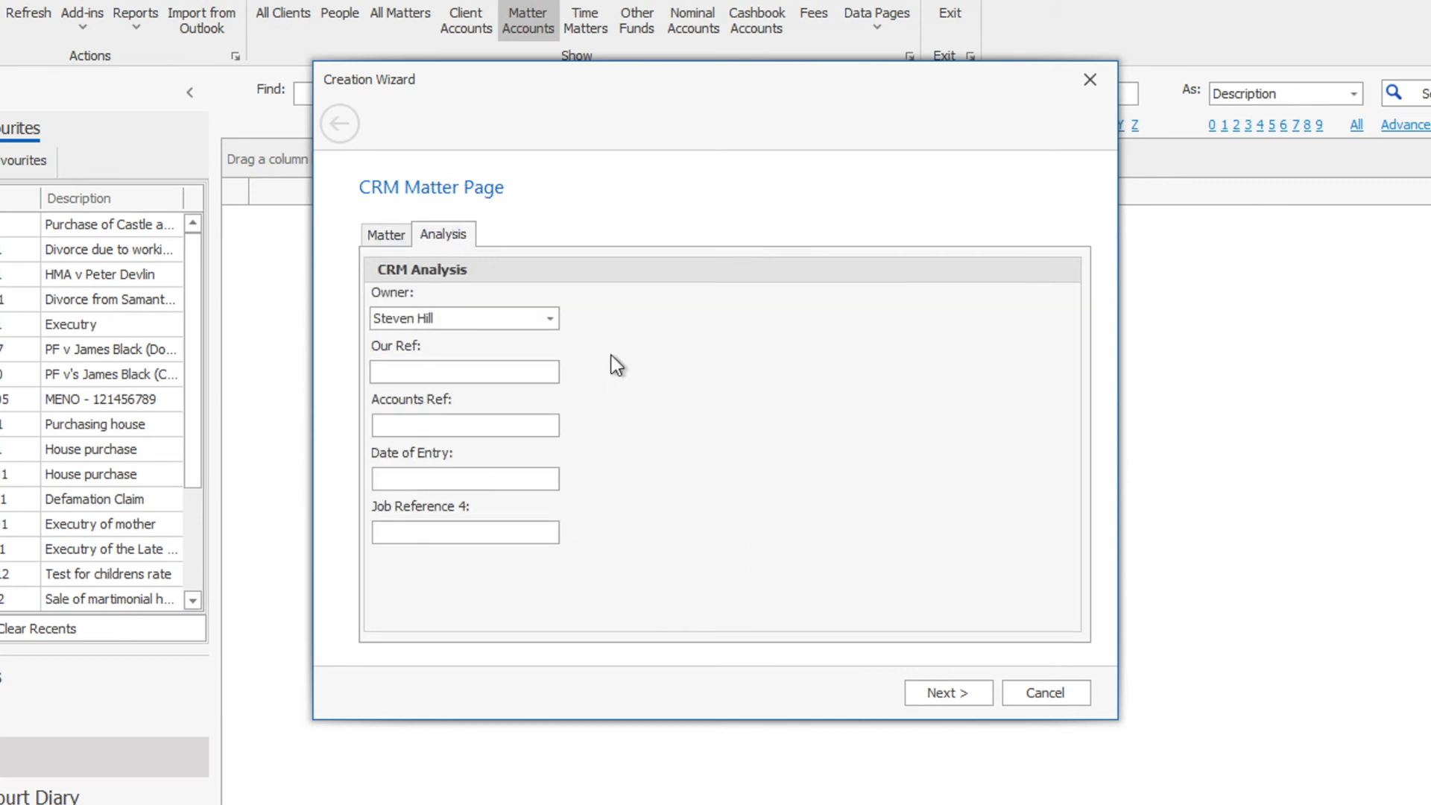
left_click(386, 234)
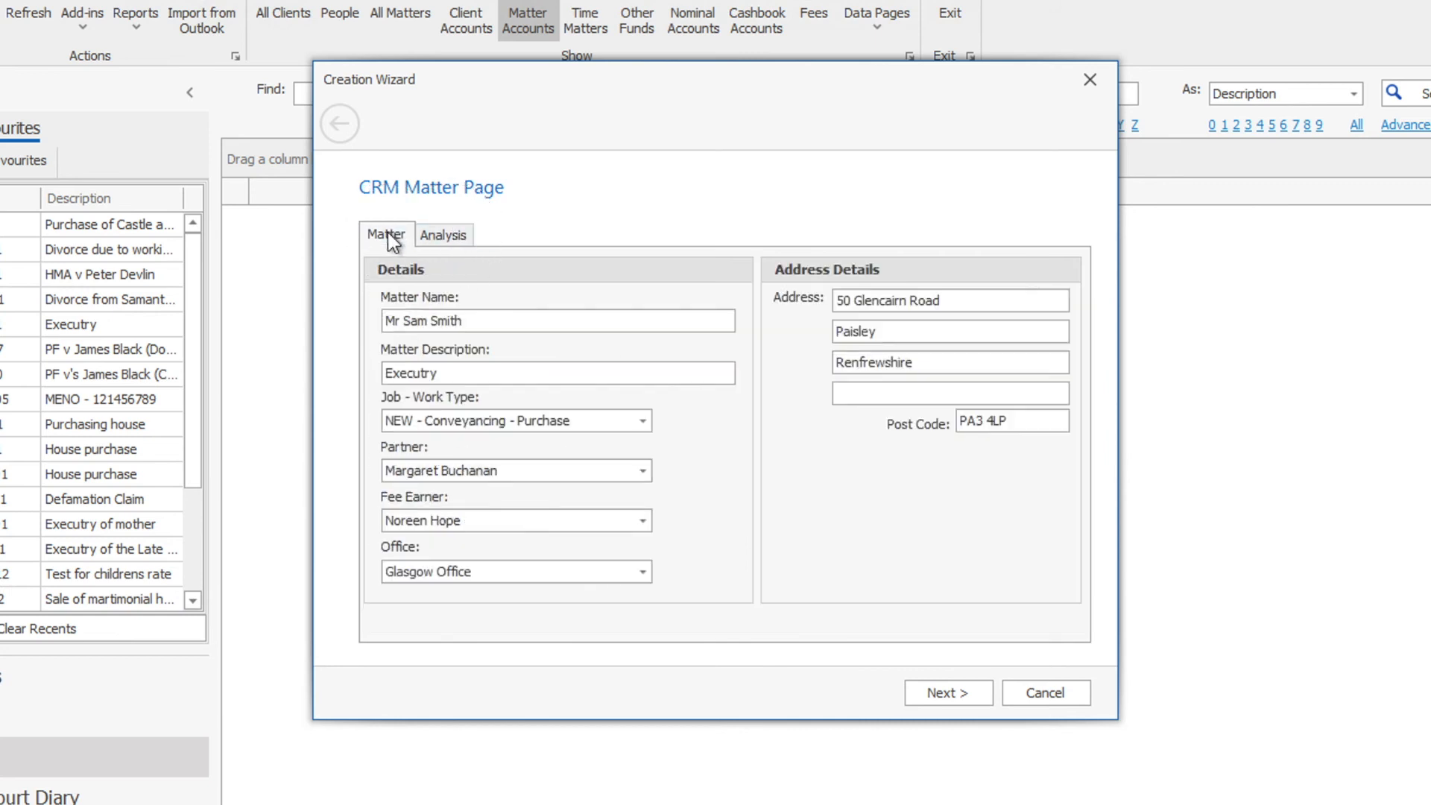
left_click(581, 422)
left_click(551, 471)
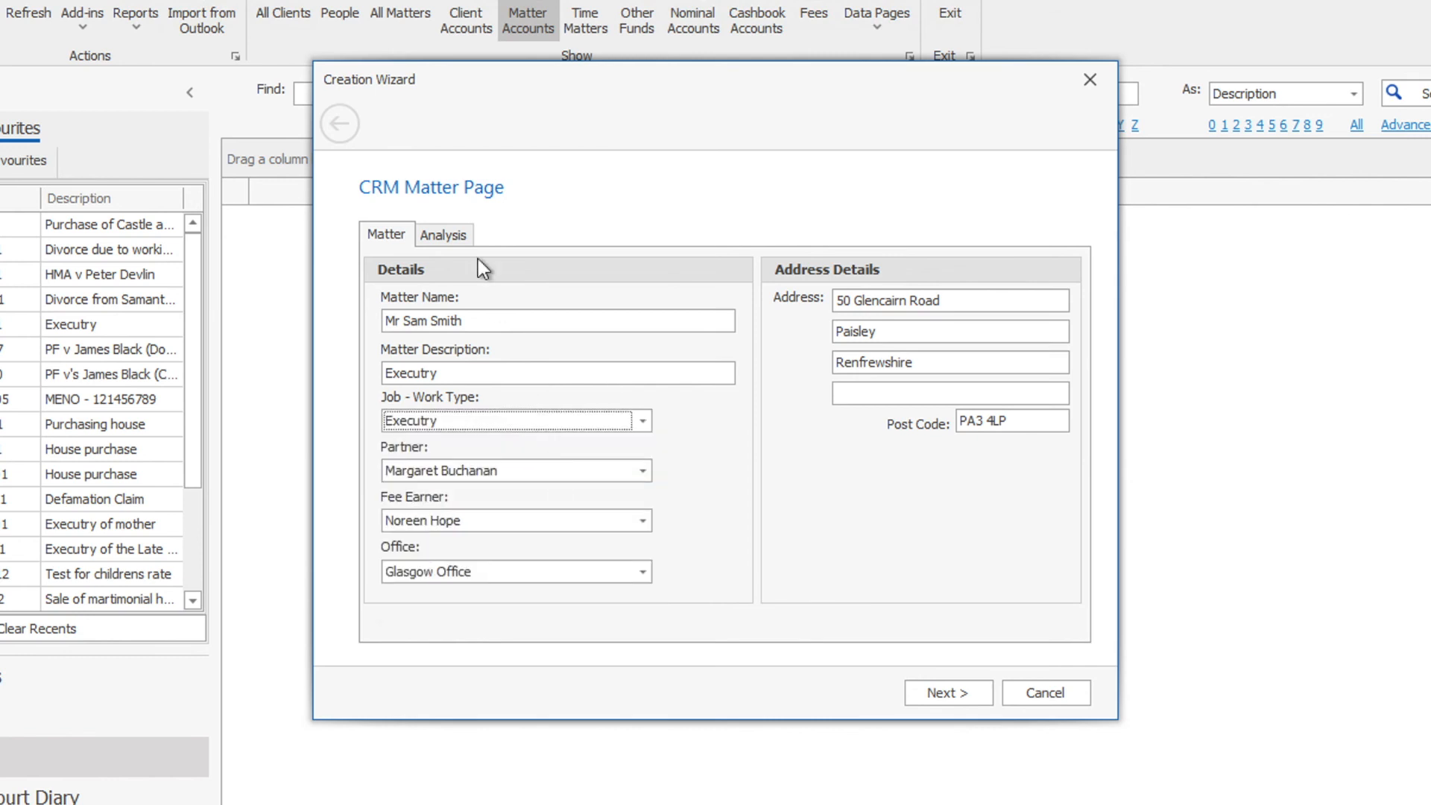
left_click(444, 236)
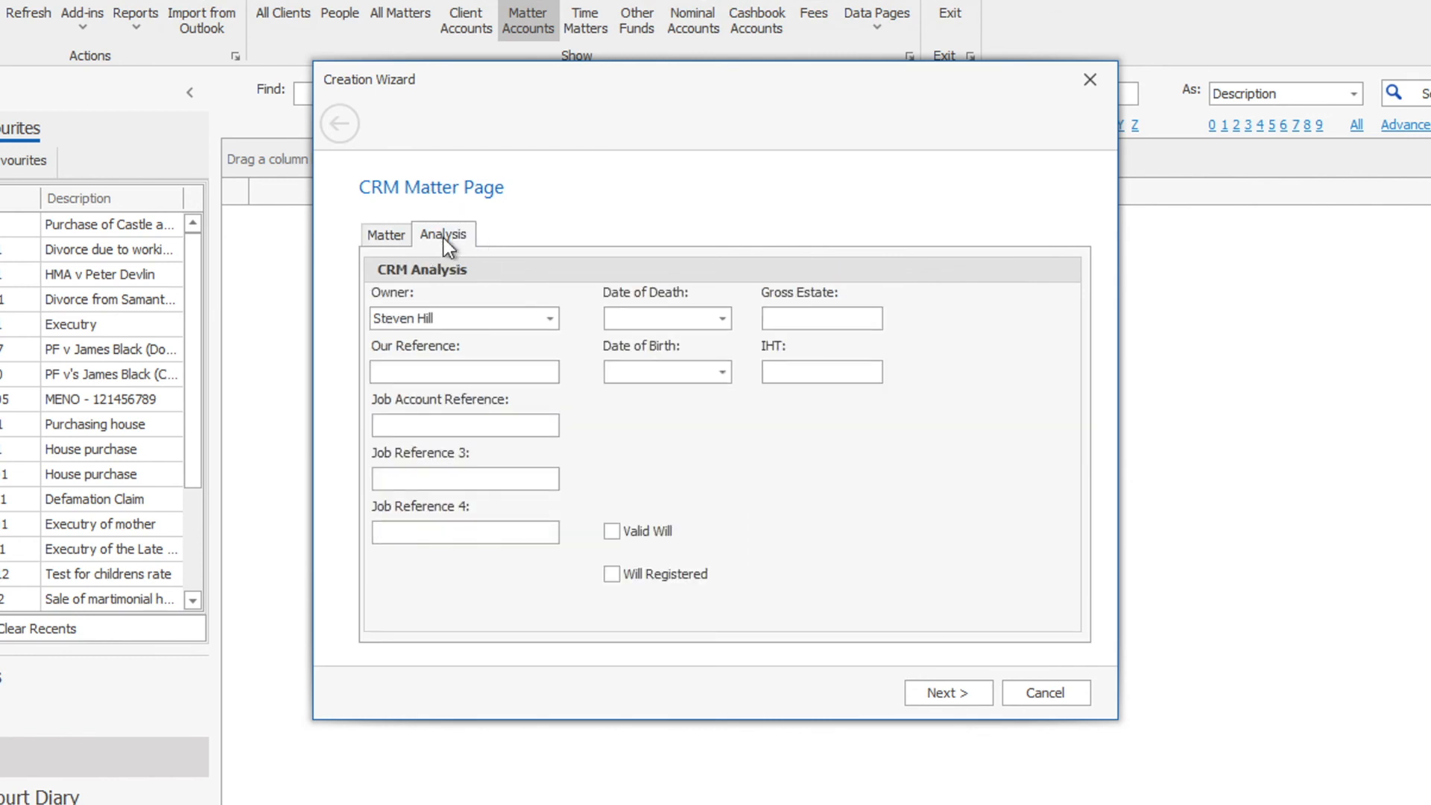
left_click(945, 698)
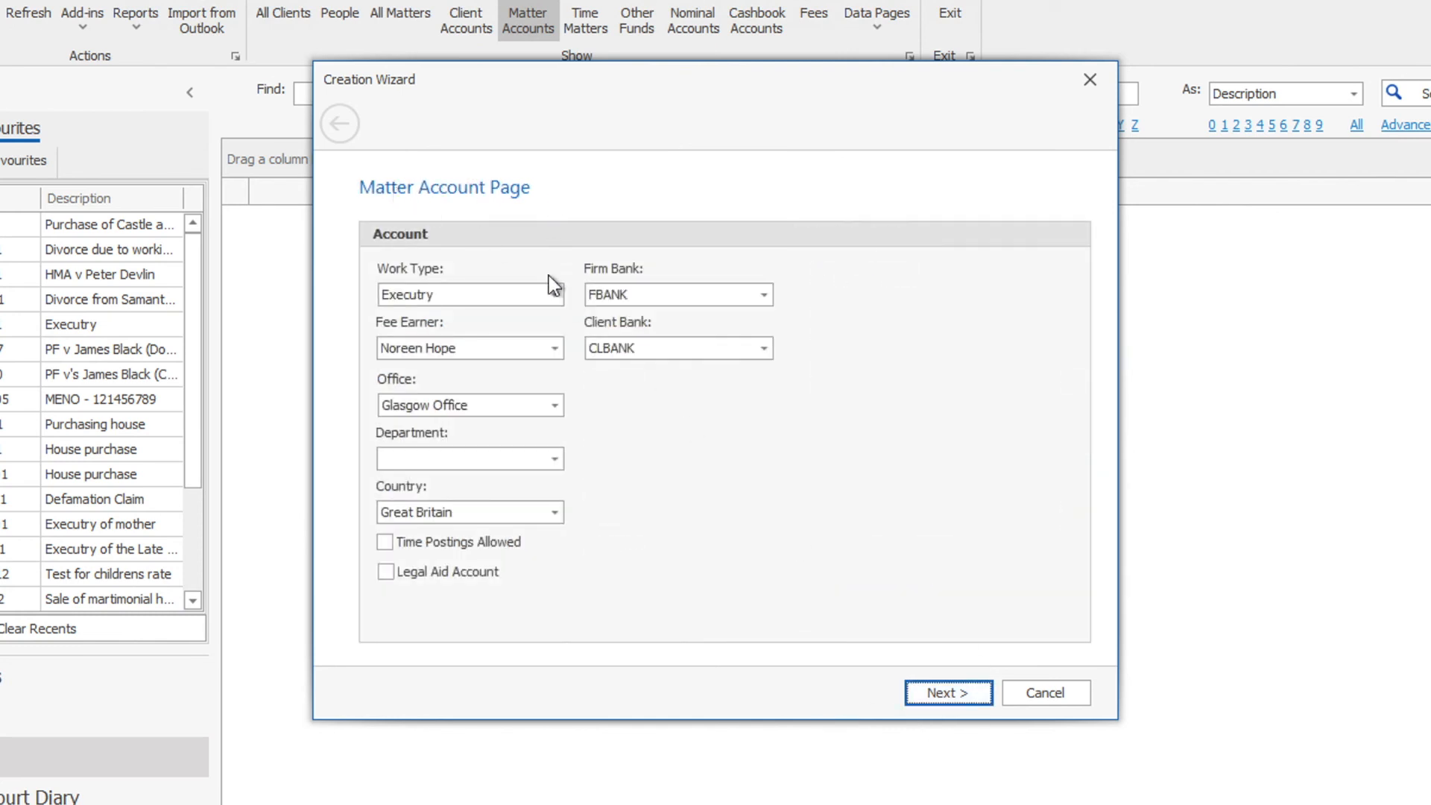
- Set the matter account department to Executry, leave time postings and legal aid off, and create the accounts
left_click(482, 457)
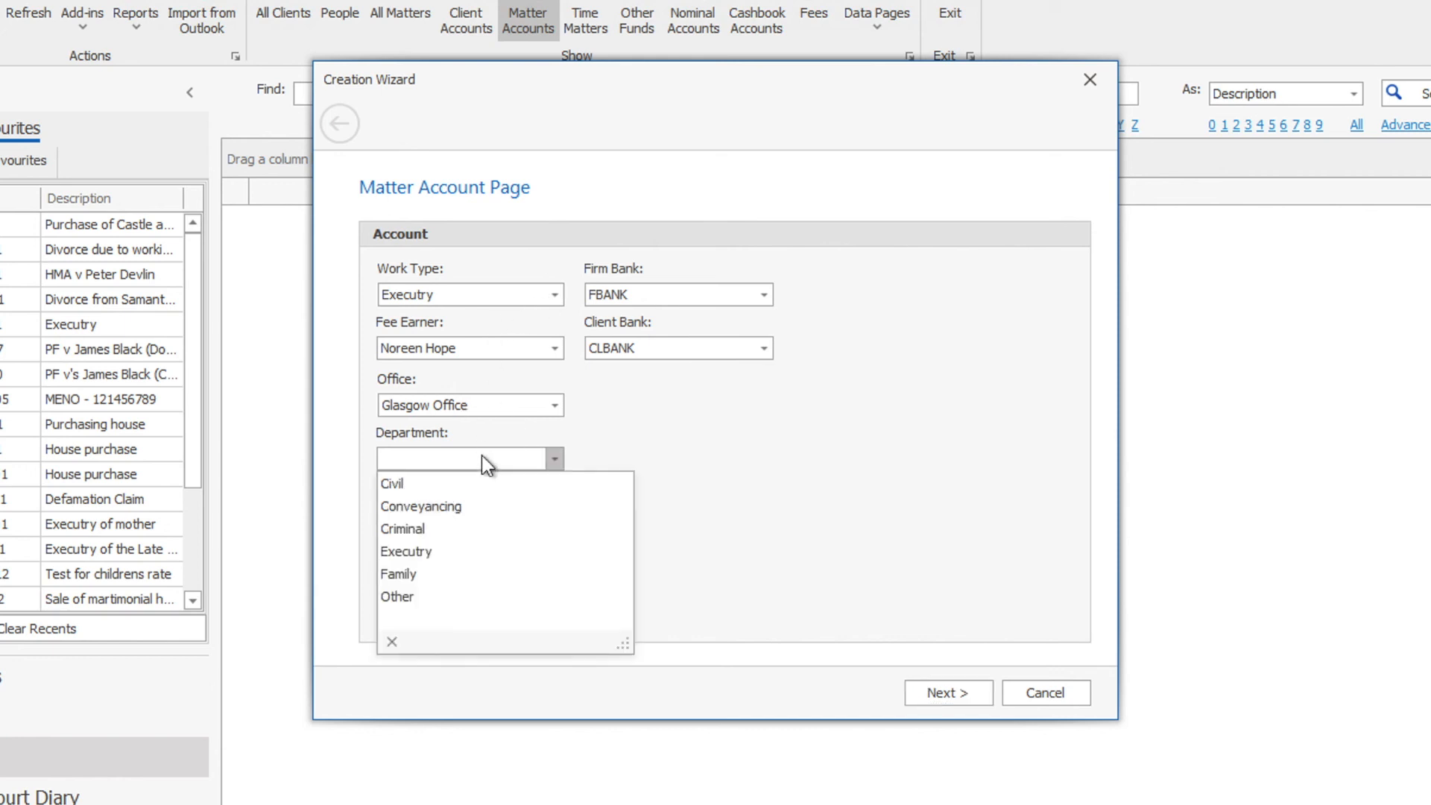
left_click(474, 550)
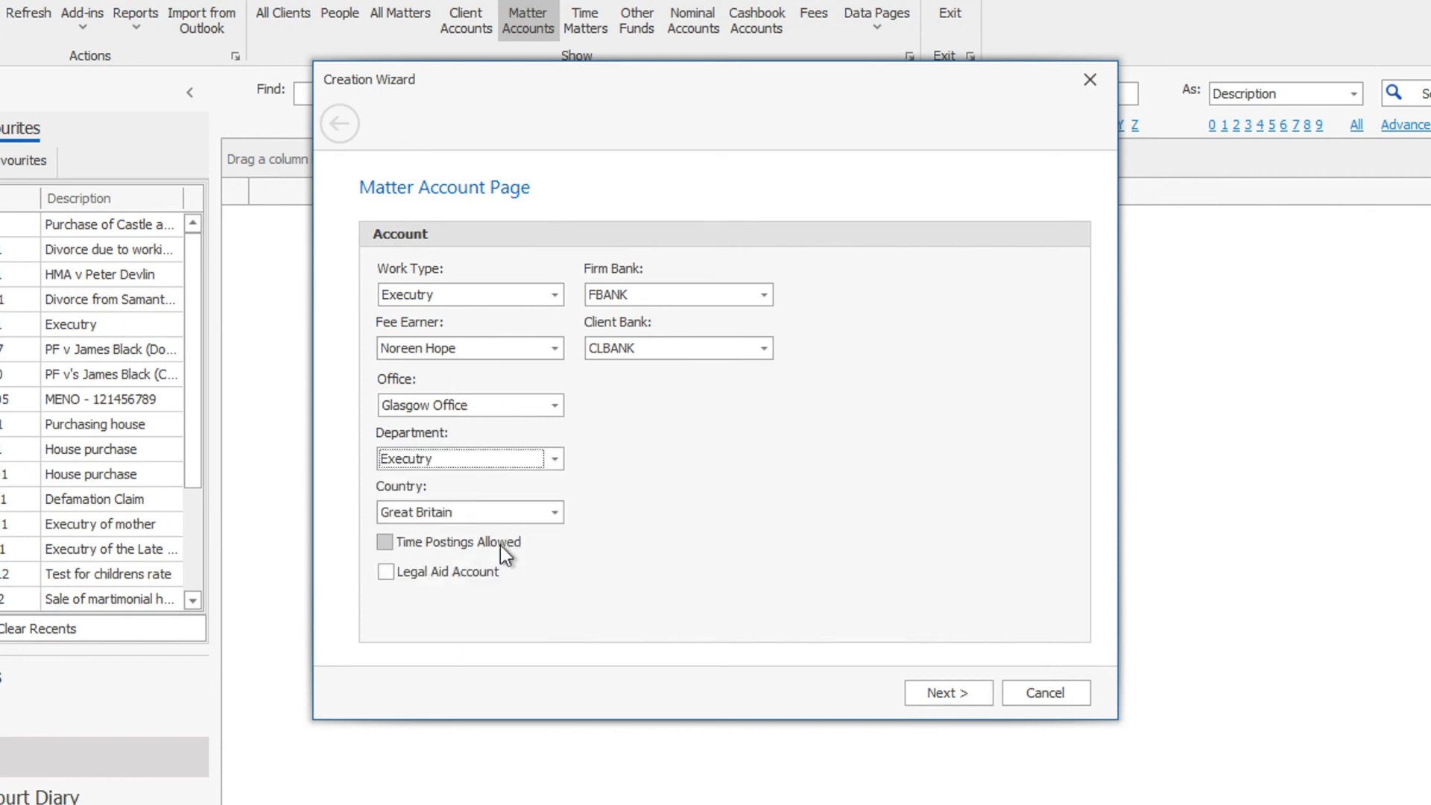
left_click(449, 542)
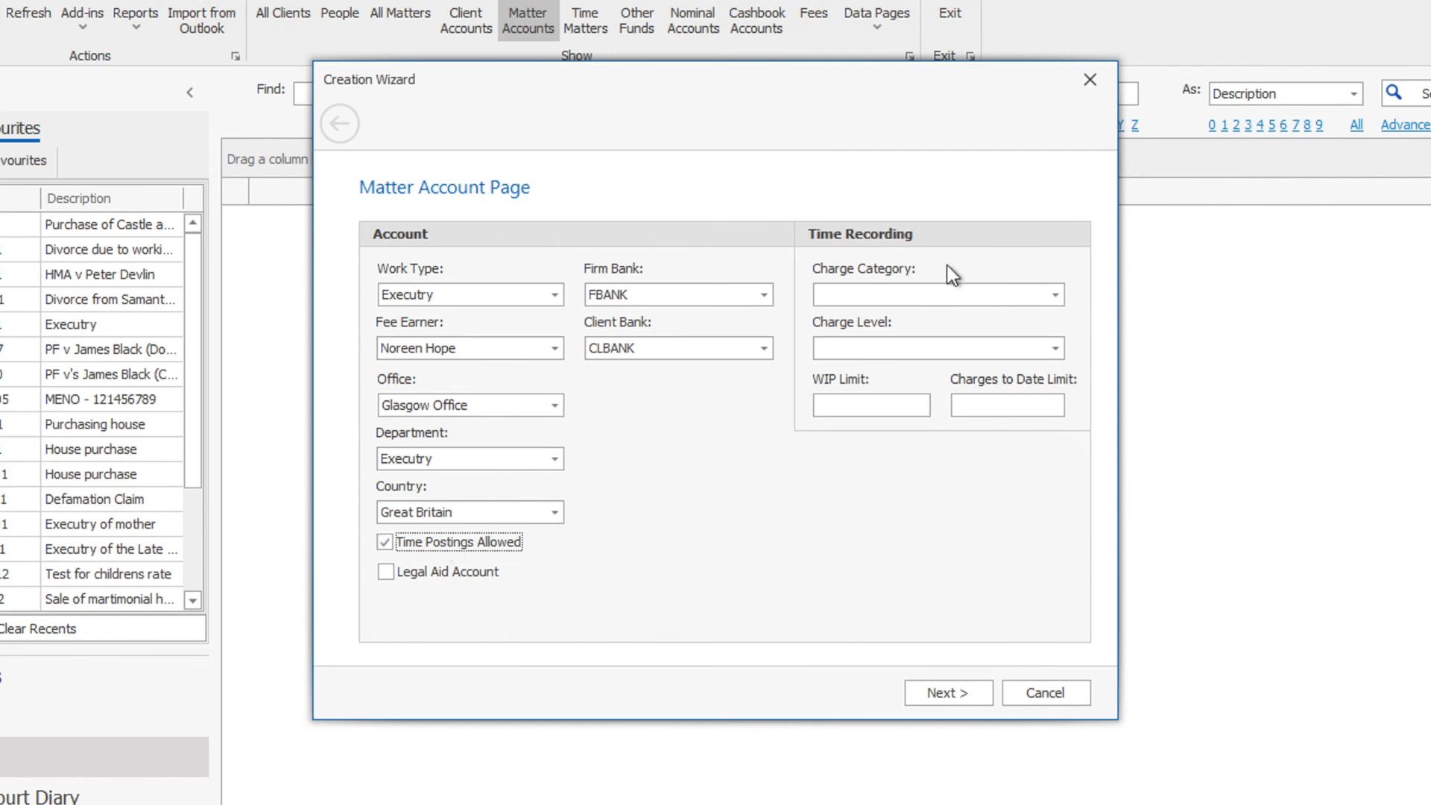
left_click(467, 578)
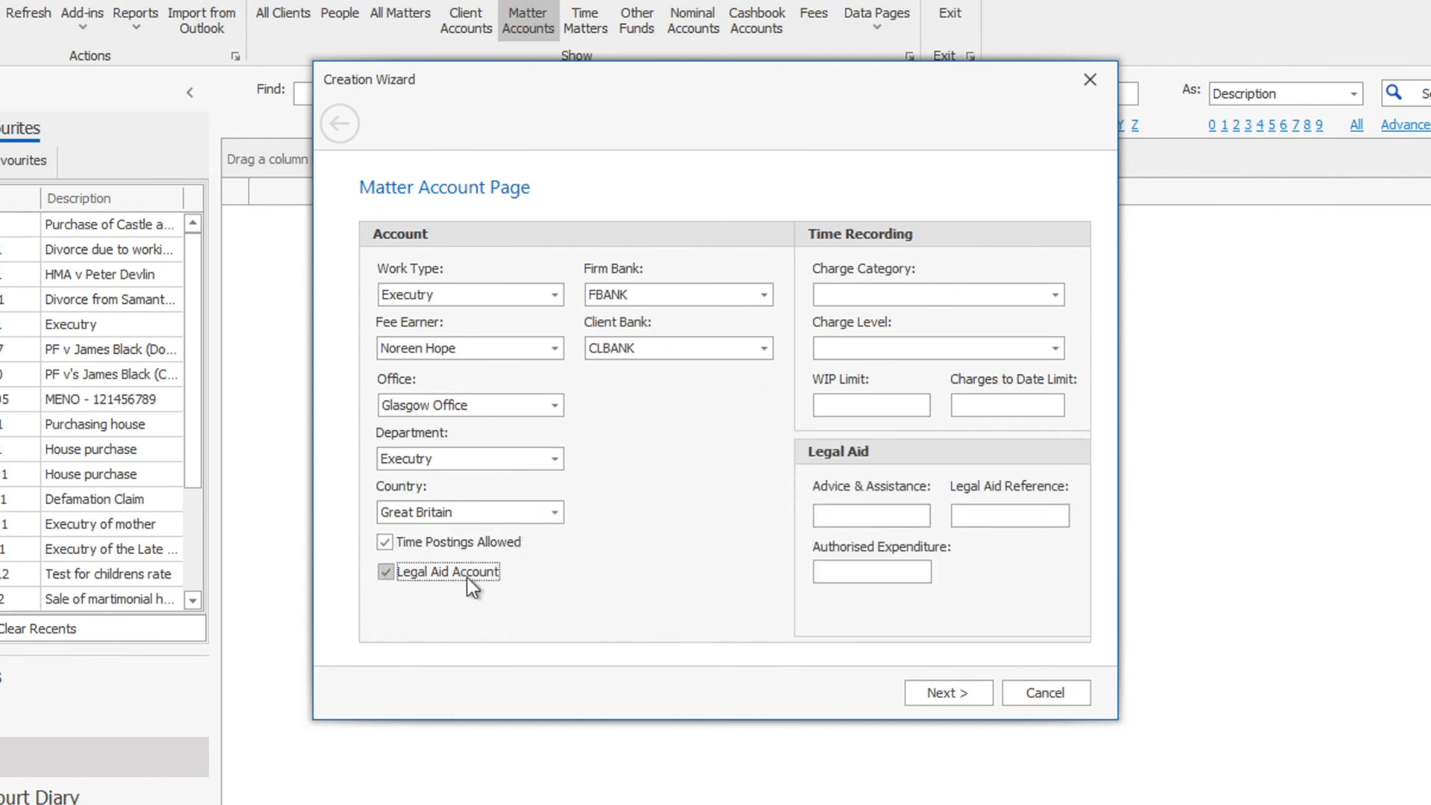
left_click(441, 574)
left_click(438, 548)
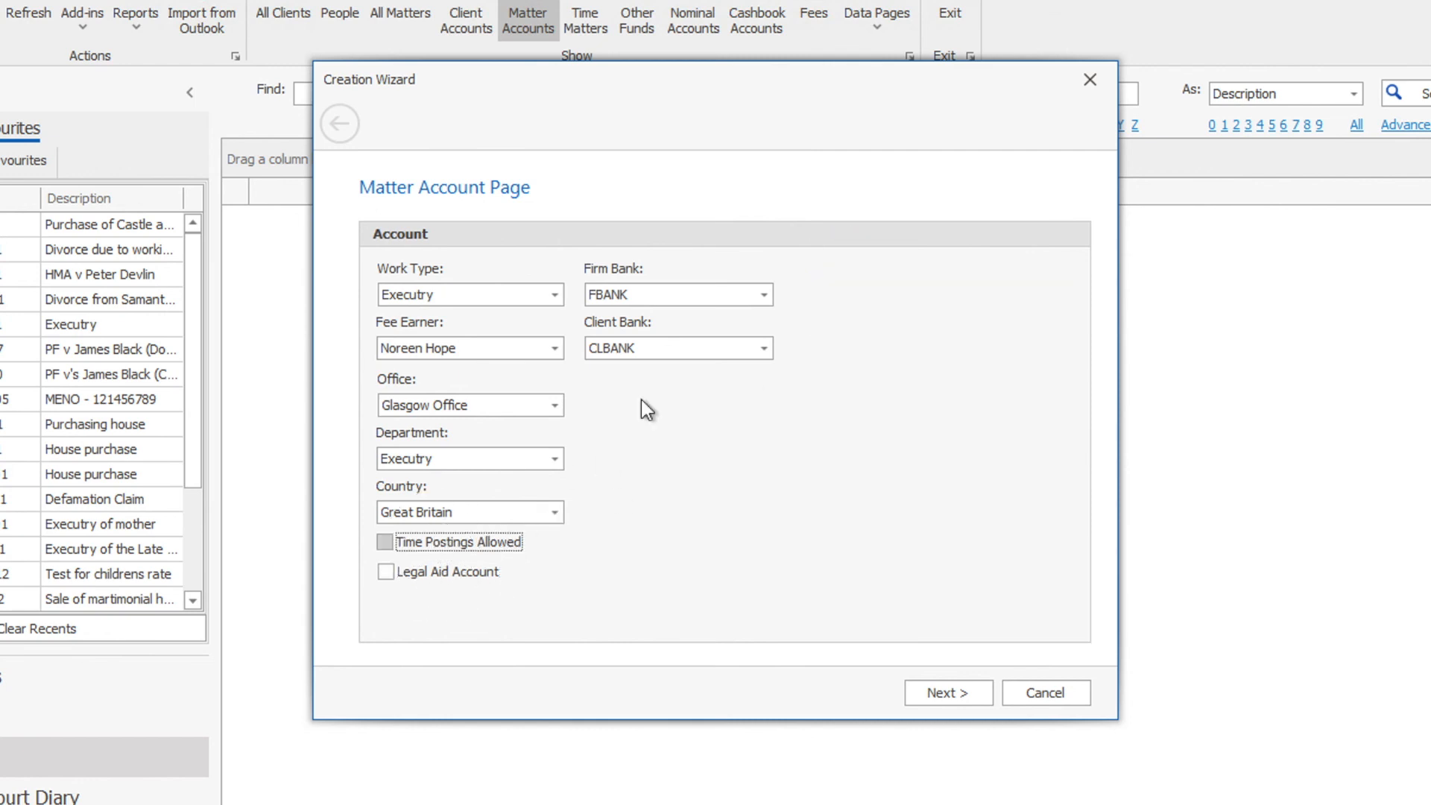
left_click(923, 694)
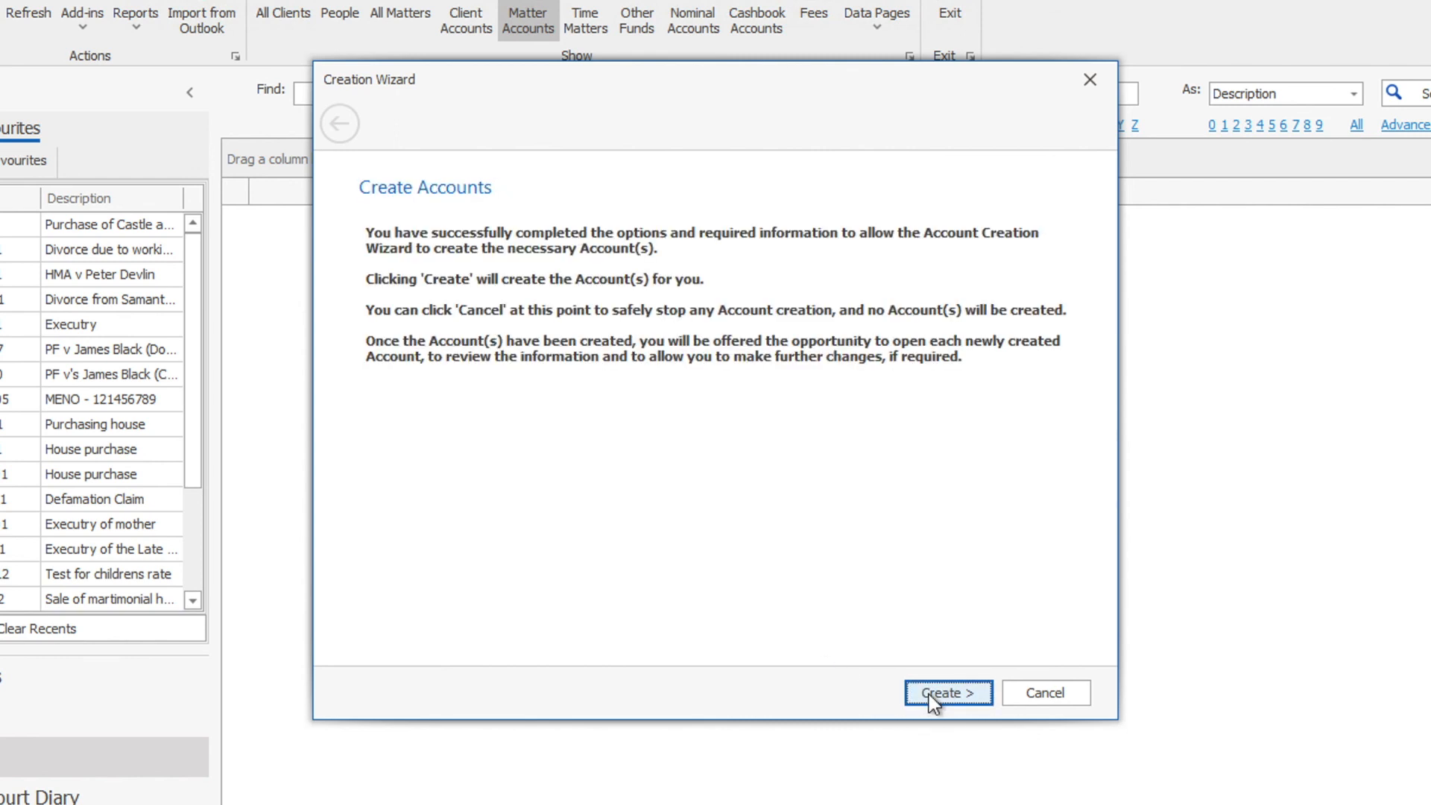
left_click(932, 701)
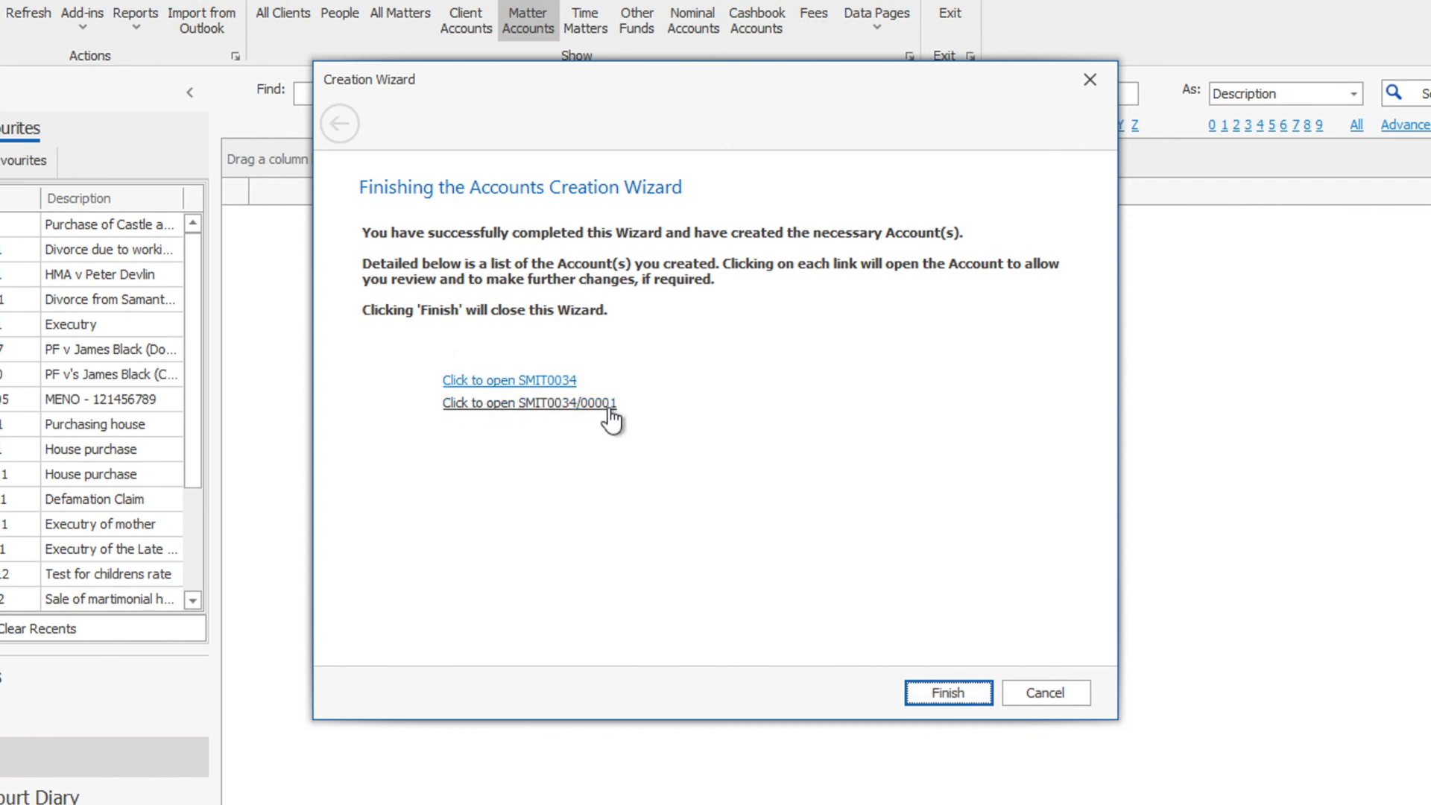
- Open the newly created Executry matter account from the finishing page link
left_click(564, 406)
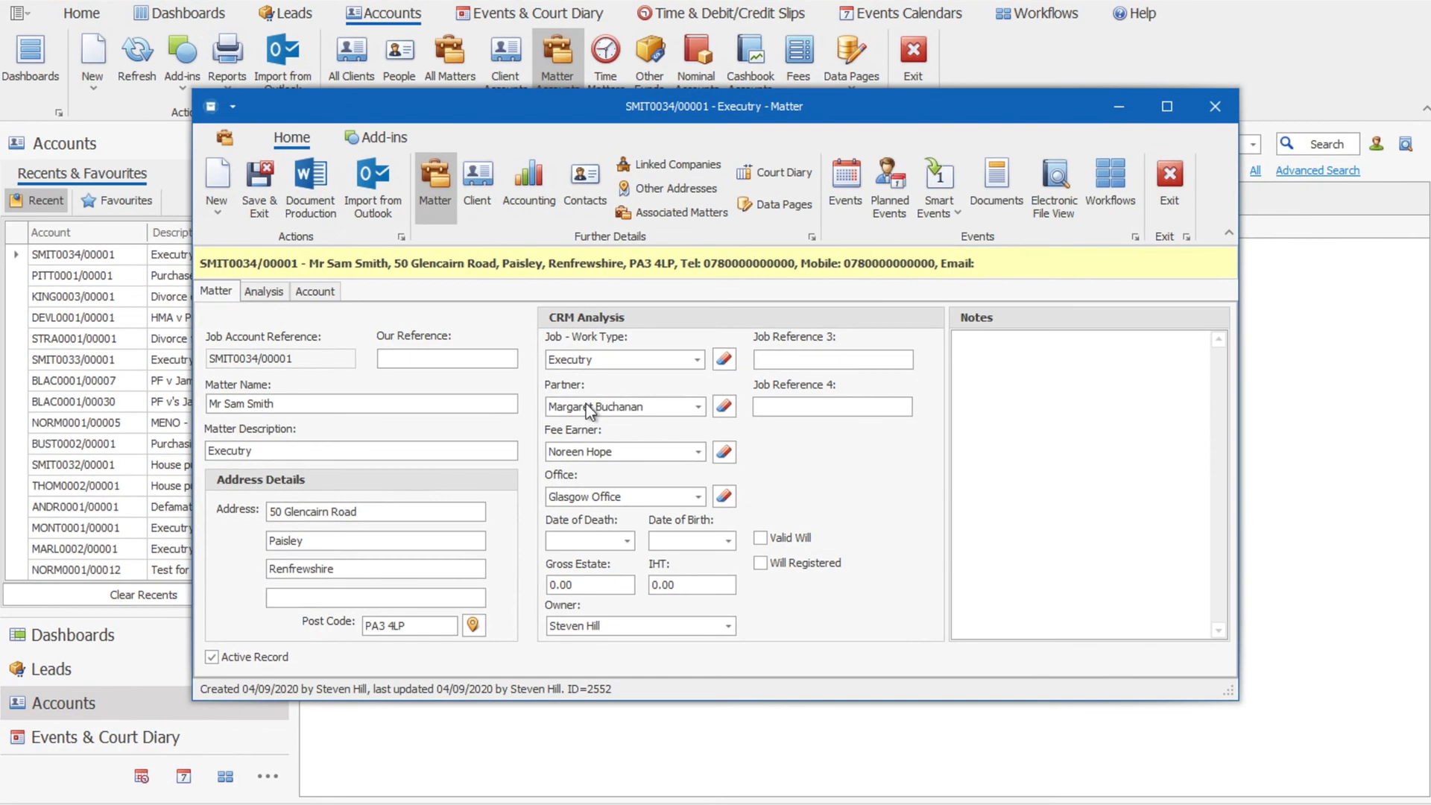